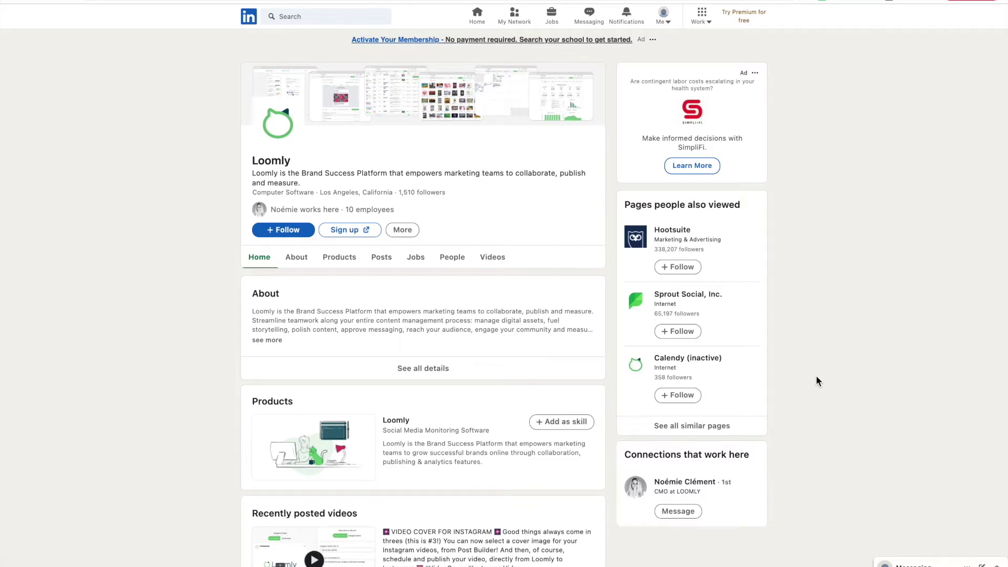
# Scroll through the Loomly dashboard: calendars, Post Overview (259 passed, 45 failed) and five Post Ideas
pyautogui.scroll(-2, 817, 377)
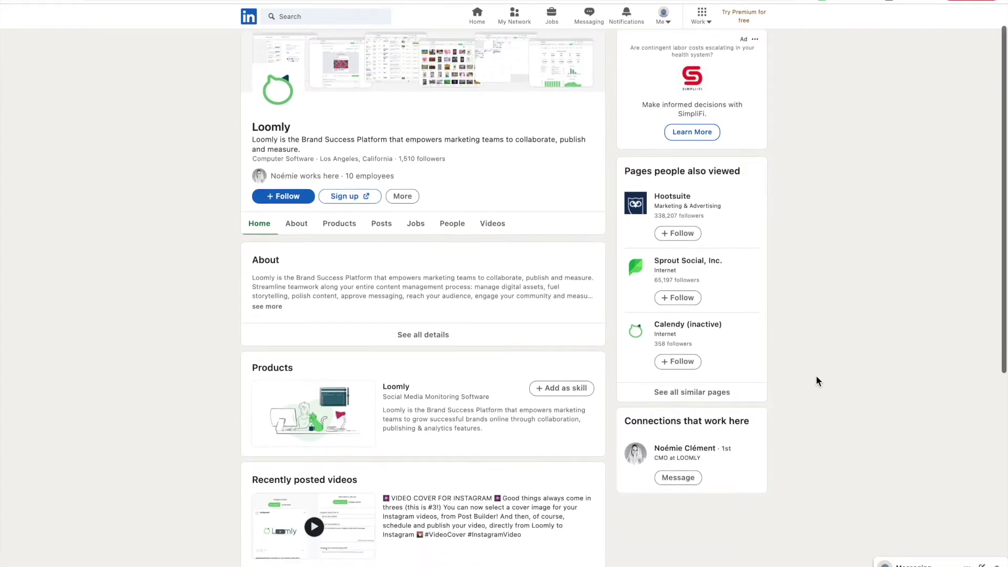
pyautogui.scroll(-4, 817, 376)
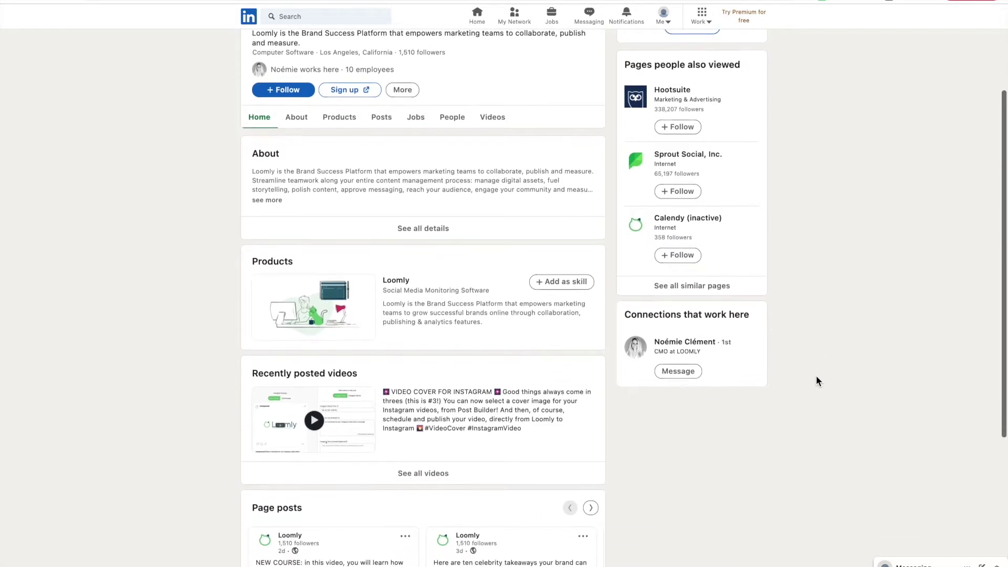
pyautogui.scroll(-4, 816, 376)
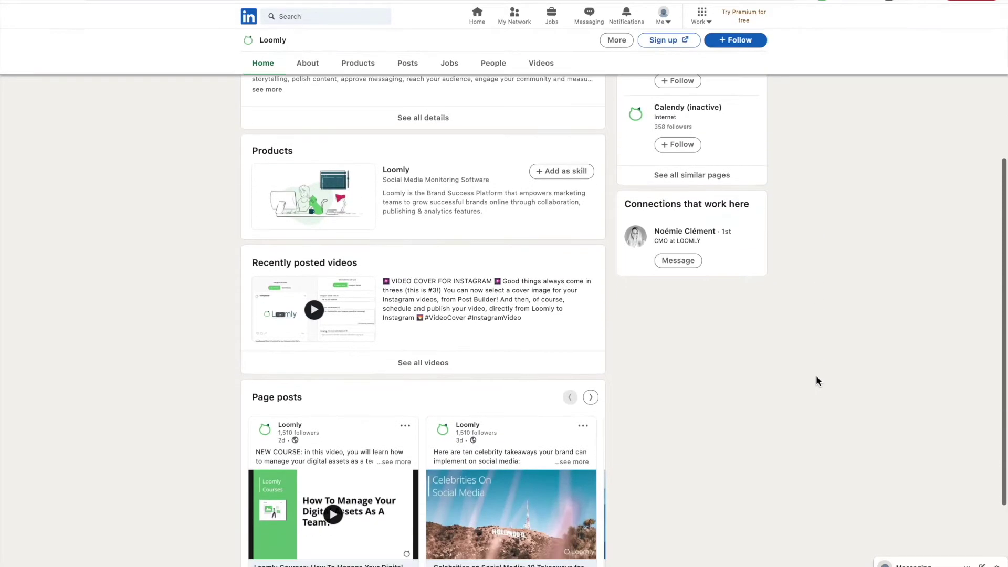
pyautogui.scroll(-2, 816, 376)
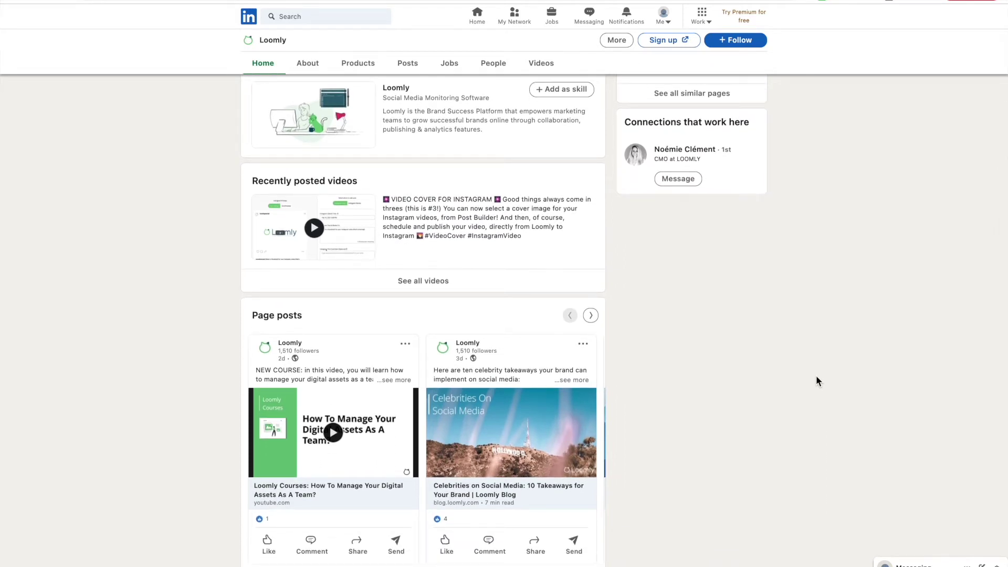
pyautogui.scroll(2, 817, 376)
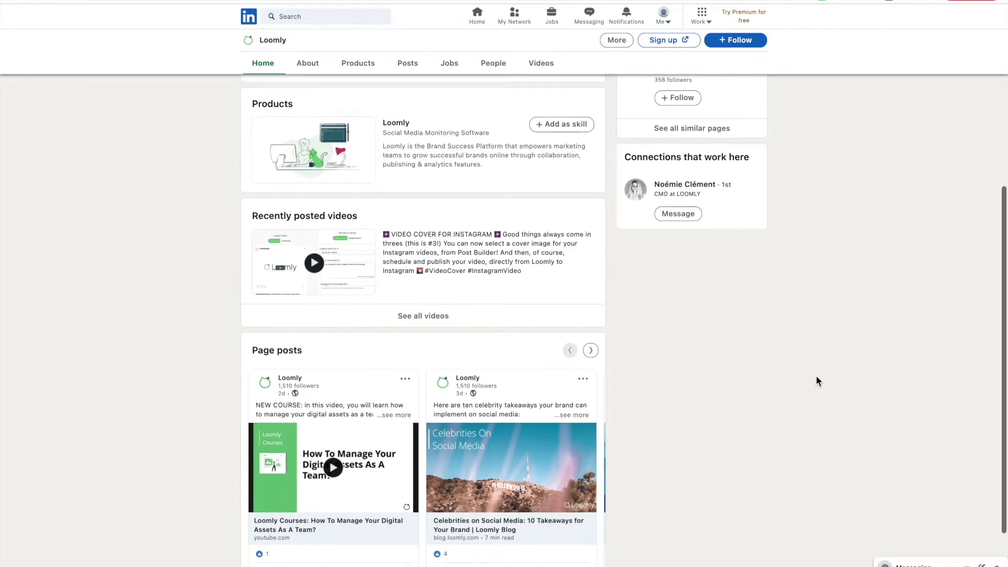
pyautogui.scroll(3, 817, 376)
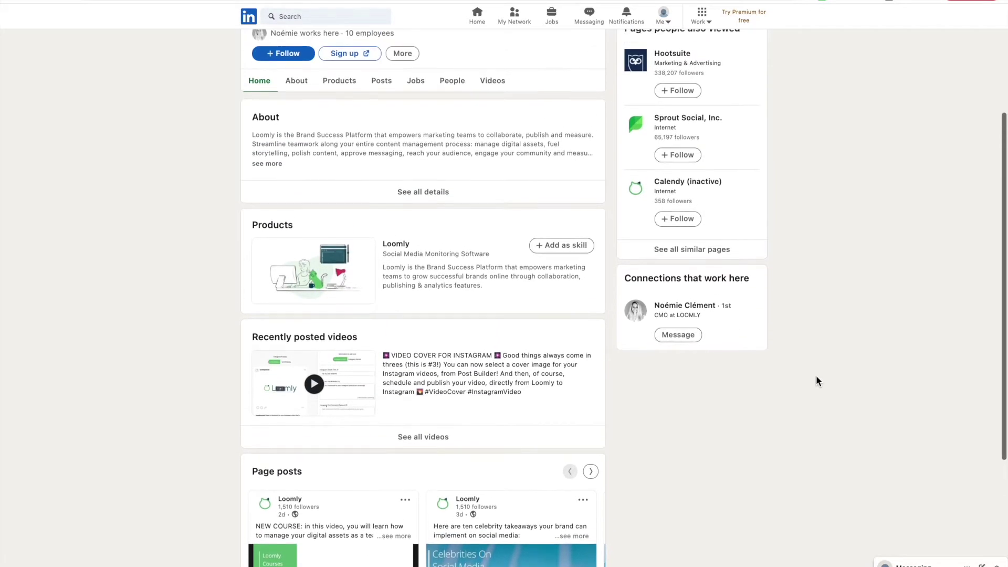
pyautogui.scroll(3, 816, 376)
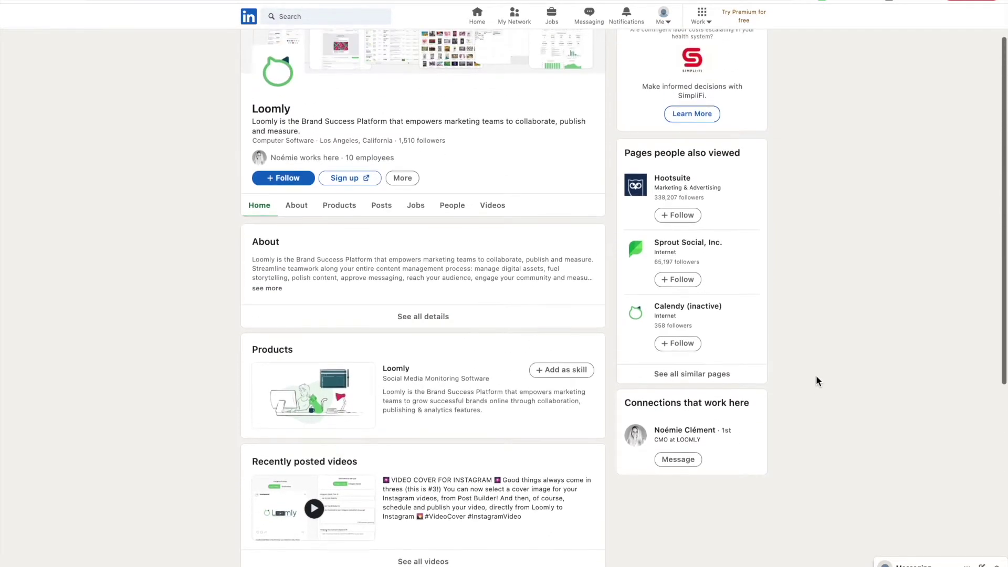
pyautogui.scroll(1, 816, 376)
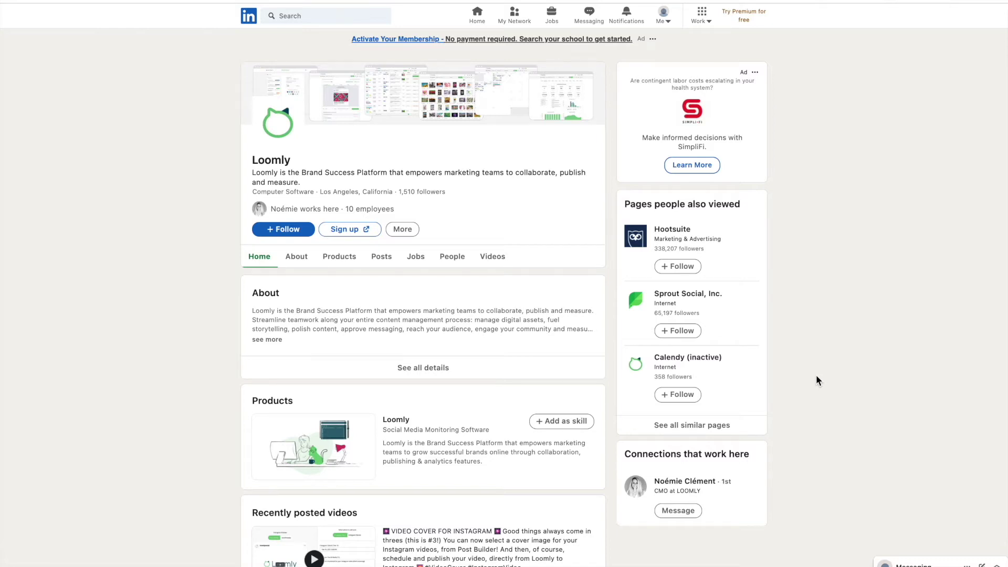
pyautogui.scroll(-4, 816, 374)
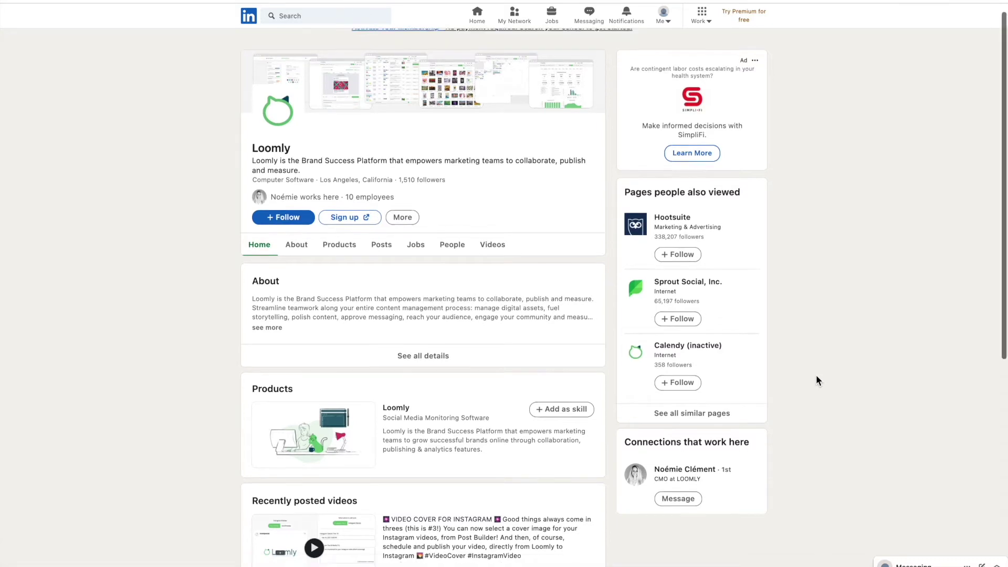
pyautogui.scroll(-5, 817, 376)
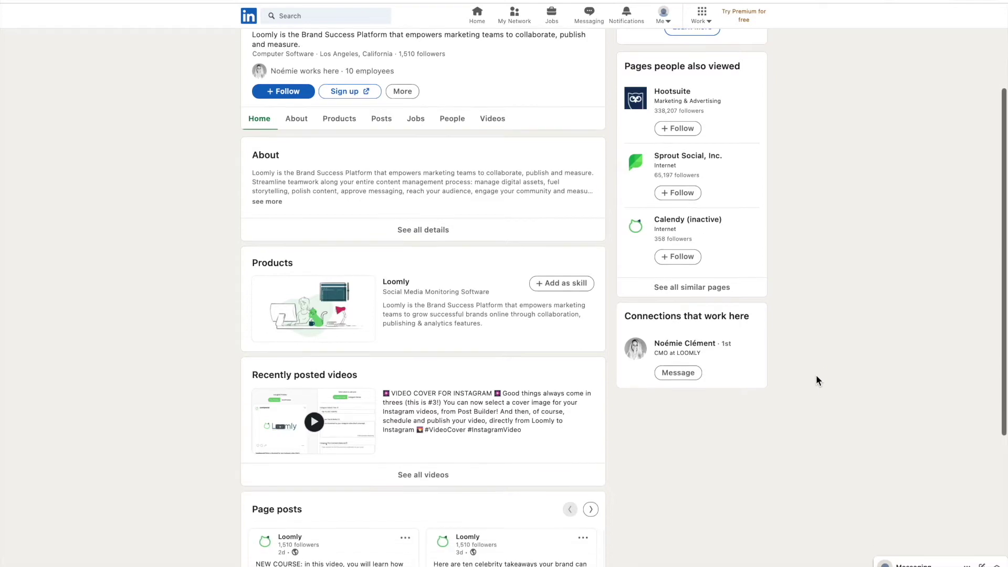
pyautogui.scroll(-3, 817, 376)
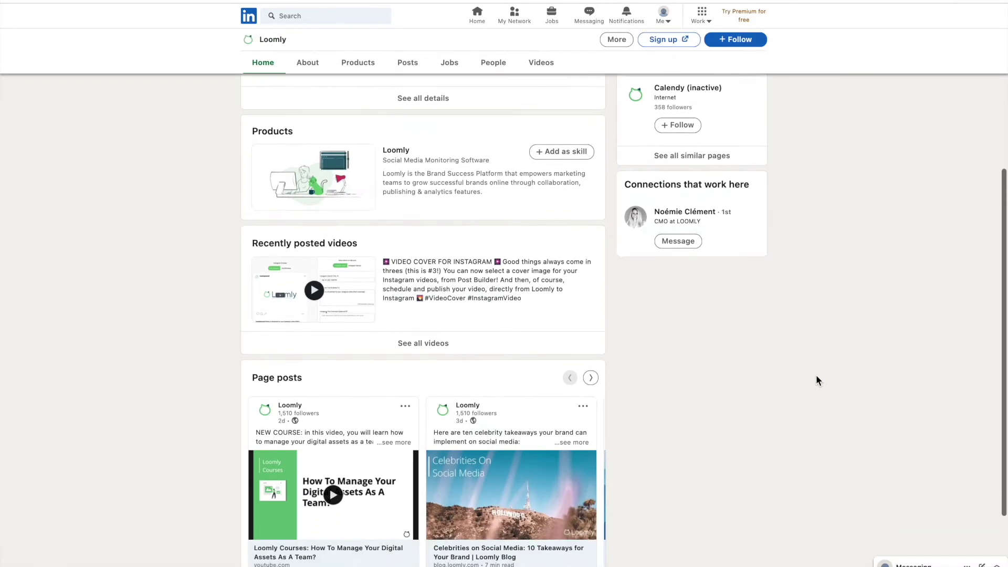
pyautogui.scroll(-1, 816, 381)
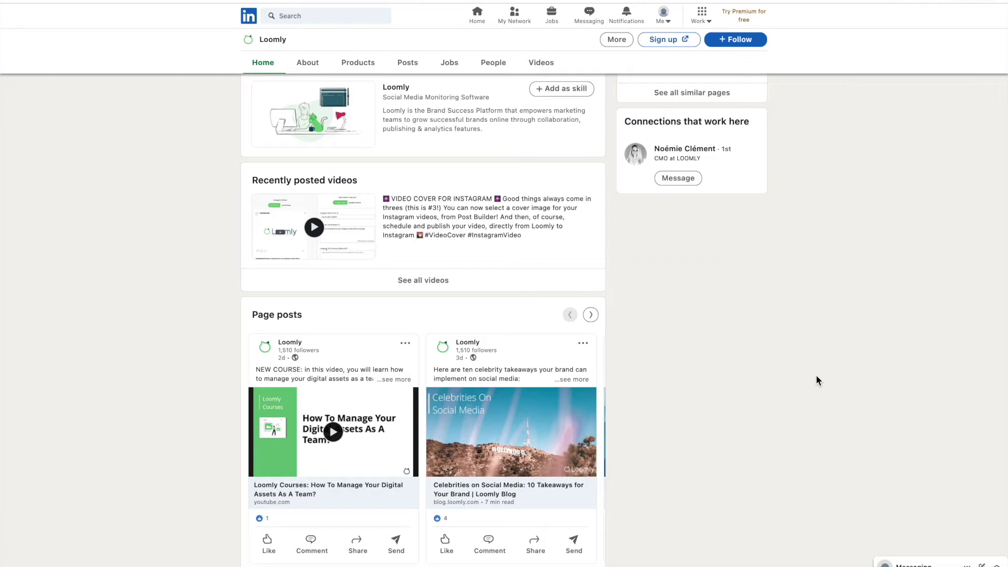
pyautogui.scroll(4, 817, 377)
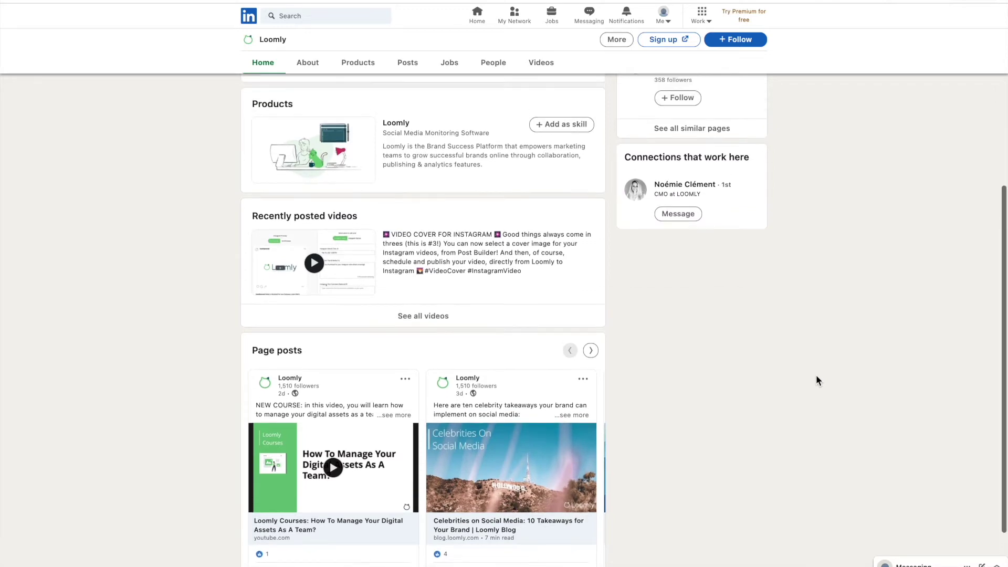
pyautogui.scroll(5, 817, 380)
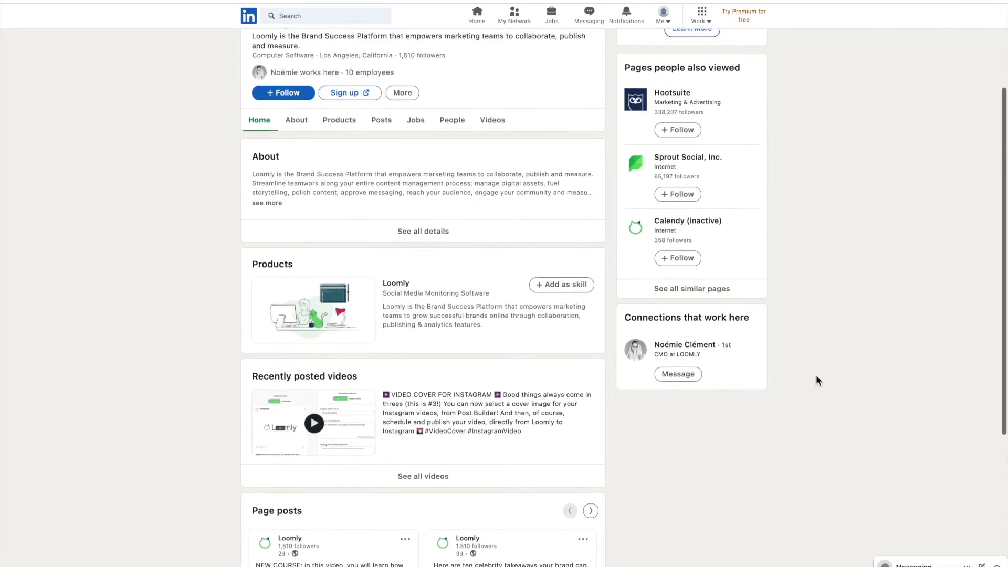
pyautogui.scroll(2, 817, 381)
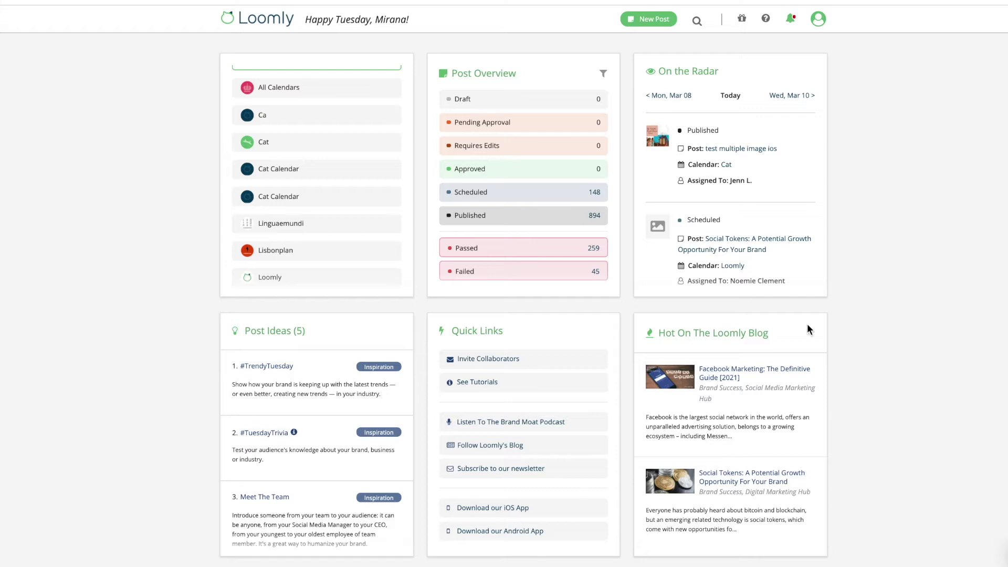
# Scroll down through the dashboard's Post Ideas and back up
pyautogui.scroll(-1, 405, 415)
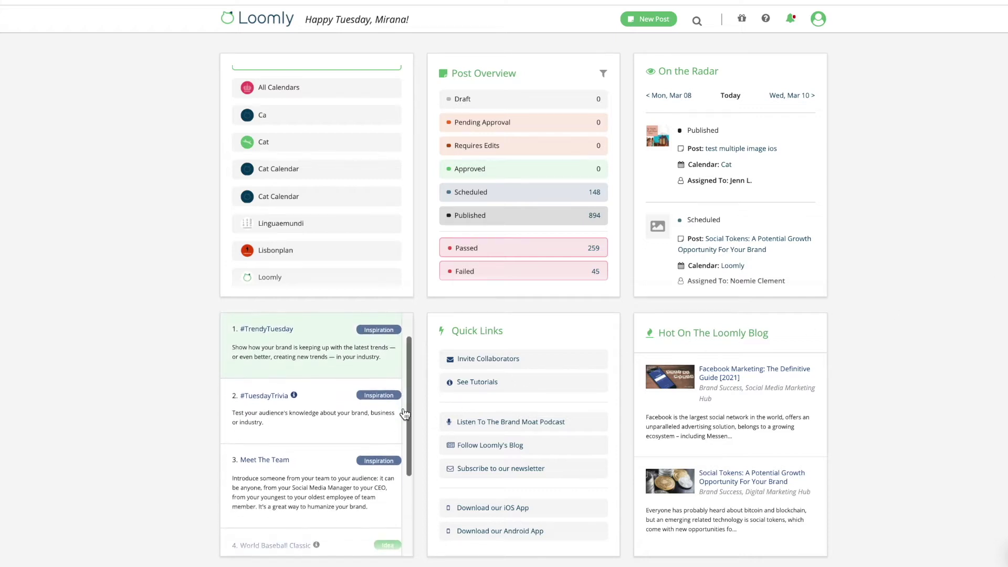
pyautogui.scroll(-3, 405, 415)
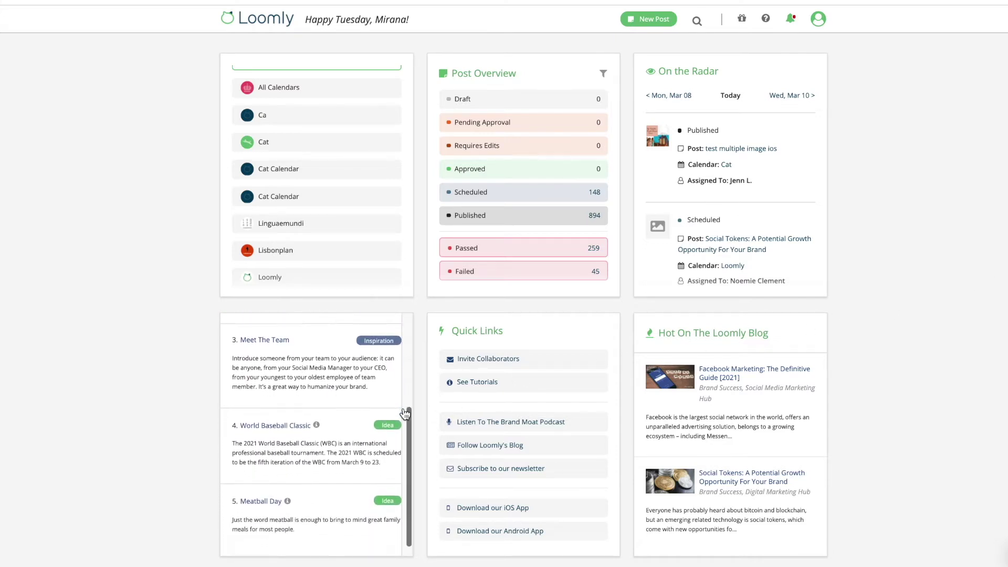
pyautogui.scroll(1, 405, 414)
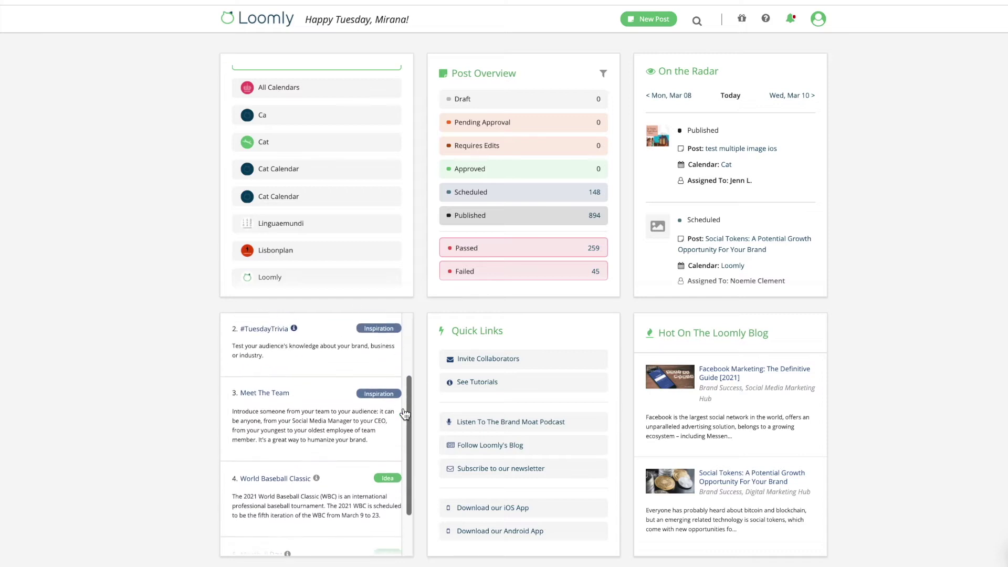
pyautogui.scroll(4, 405, 415)
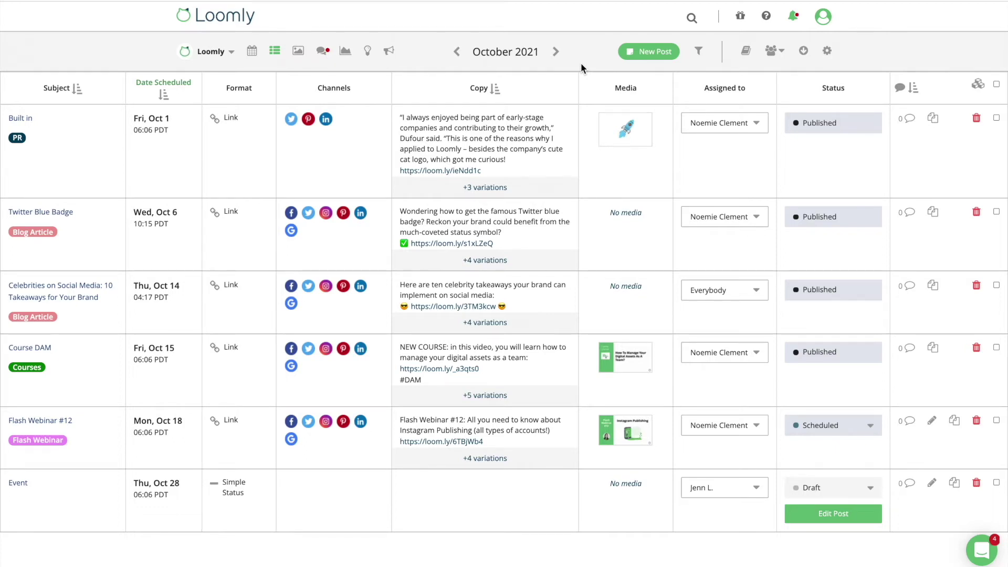
# Show October 2021's posts as a month calendar
pyautogui.click(252, 51)
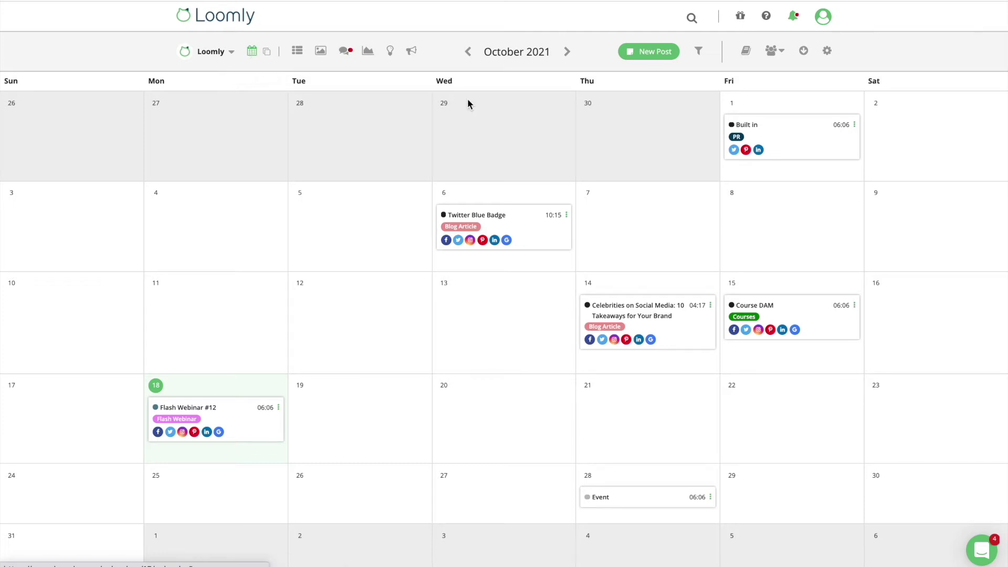
# Start building a new post with the New Post button
pyautogui.click(636, 53)
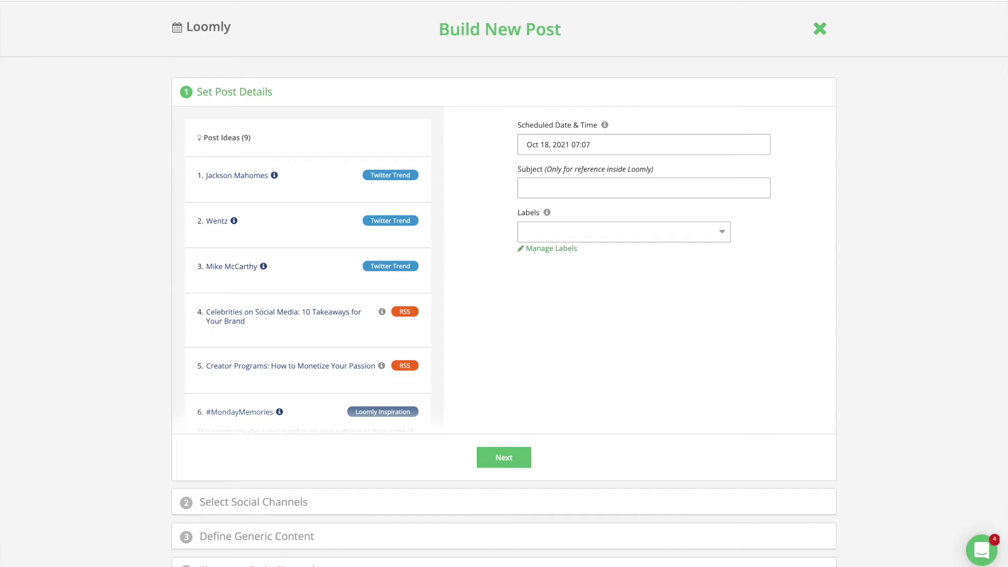
# Schedule the post for Mon, Oct 18, 2021 at 18:00 and tag it with the Courses label
pyautogui.click(716, 145)
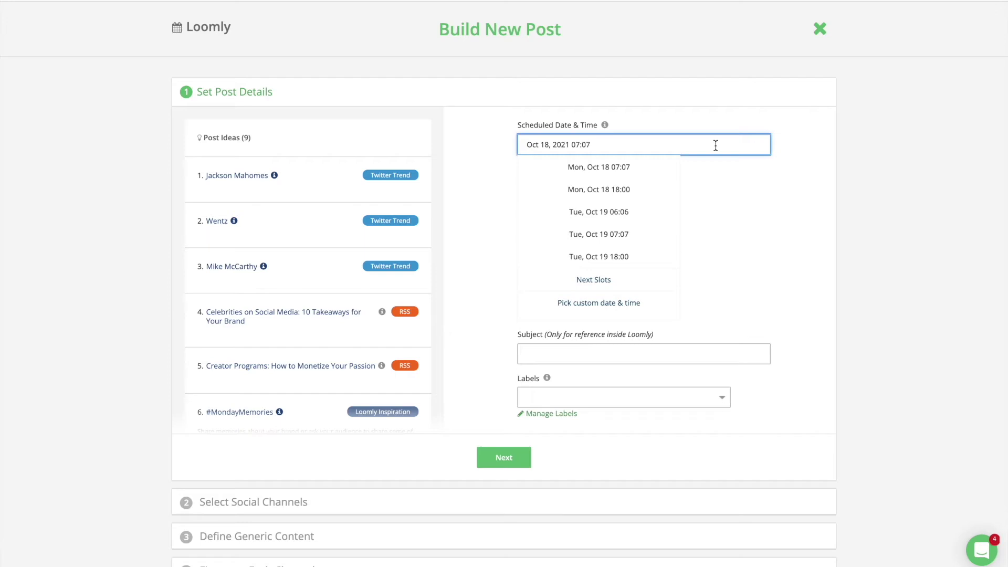
pyautogui.click(660, 194)
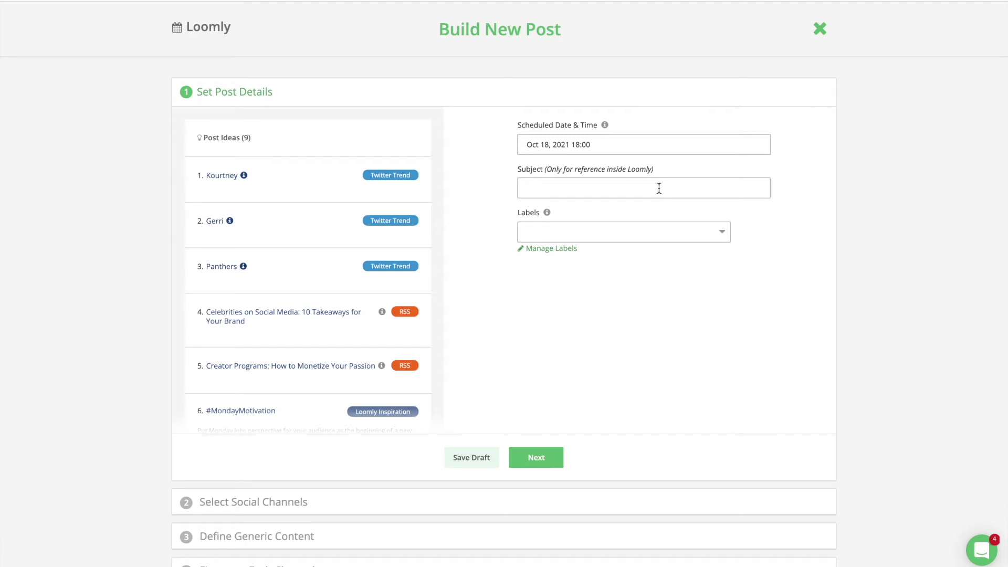
pyautogui.click(634, 232)
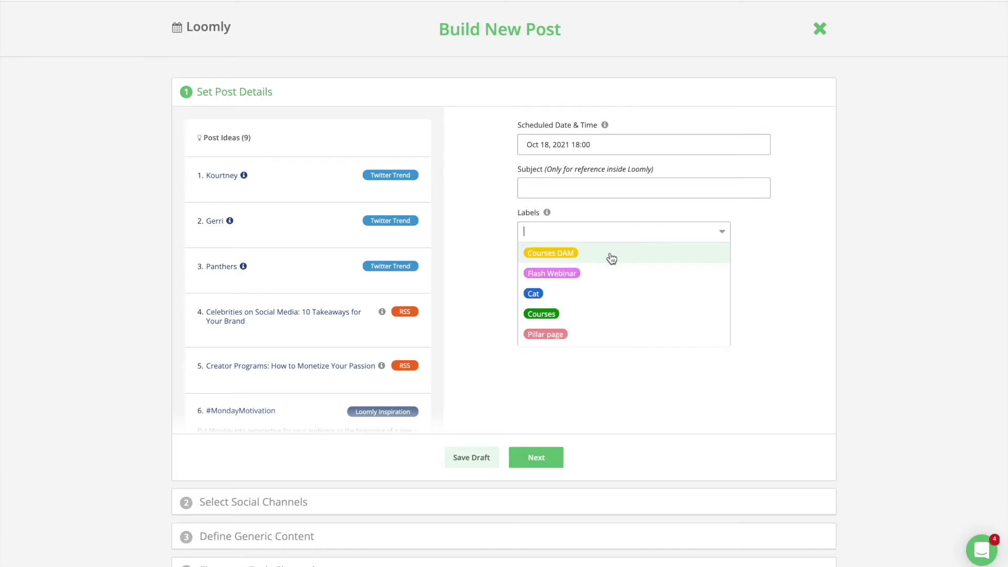
pyautogui.click(581, 315)
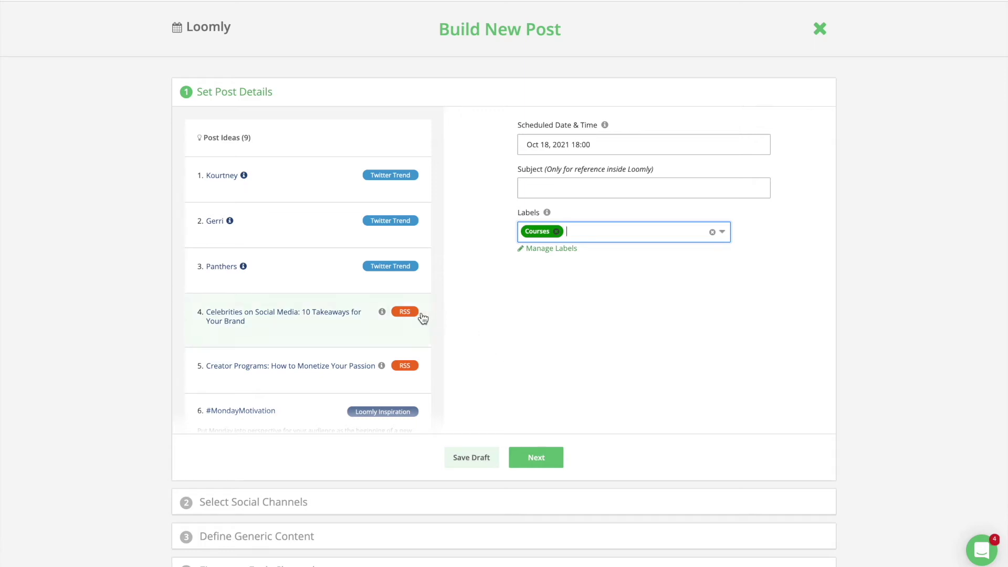
# Use the 'Creator Programs: How to Monetize Your Passion' idea as subject and continue to channel selection
pyautogui.scroll(-5, 423, 319)
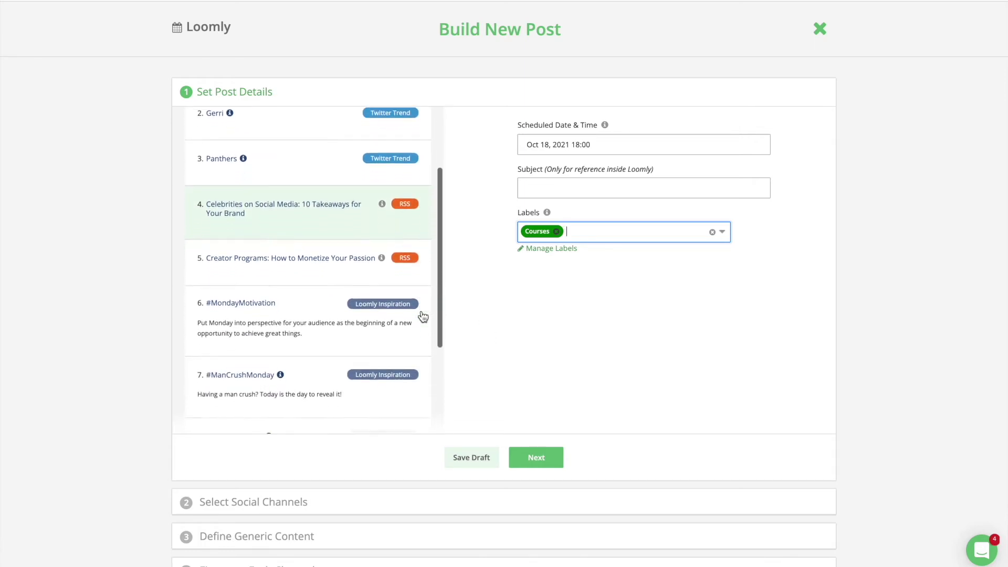
pyautogui.scroll(-2, 423, 317)
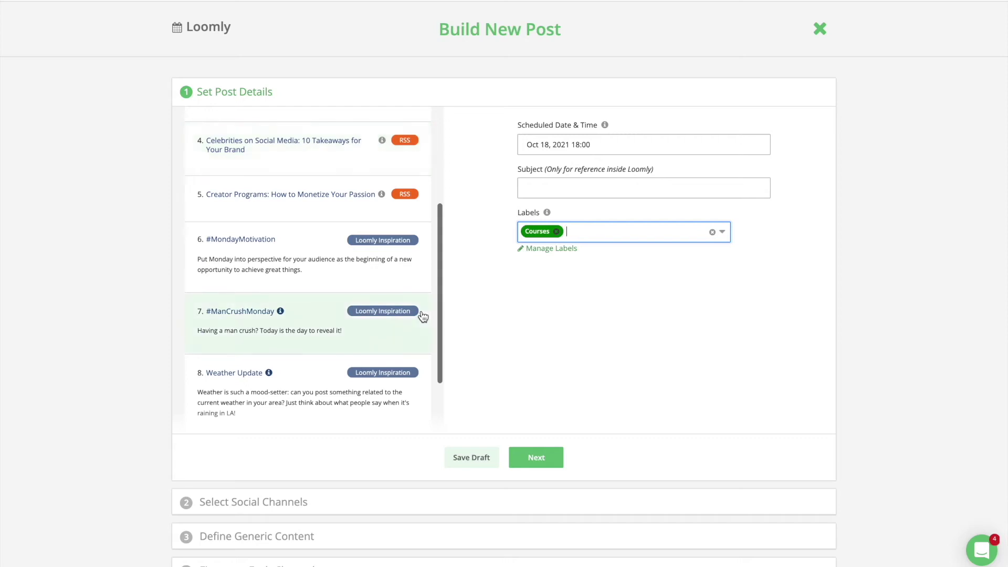
pyautogui.scroll(-3, 423, 317)
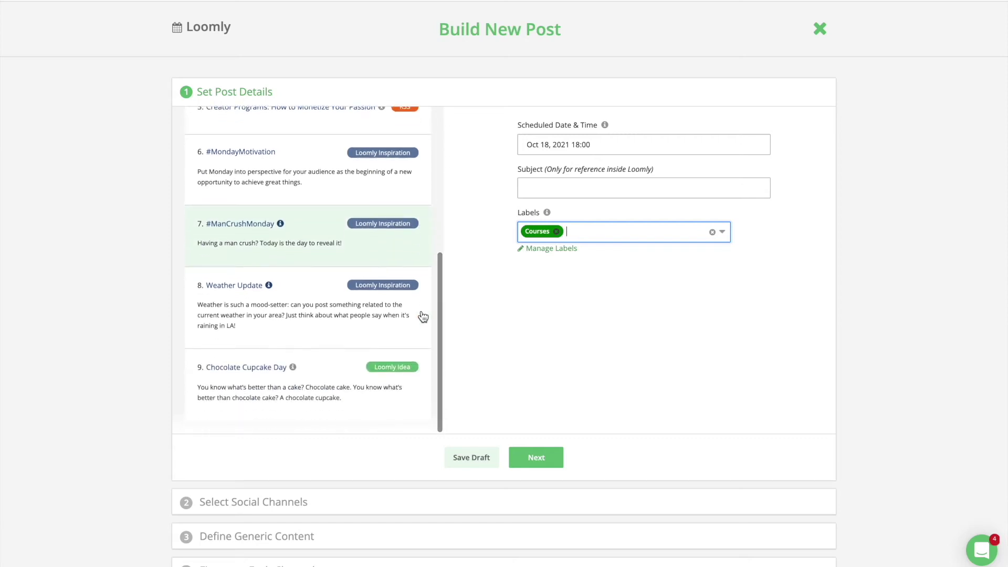
pyautogui.scroll(2, 423, 316)
pyautogui.scroll(5, 424, 317)
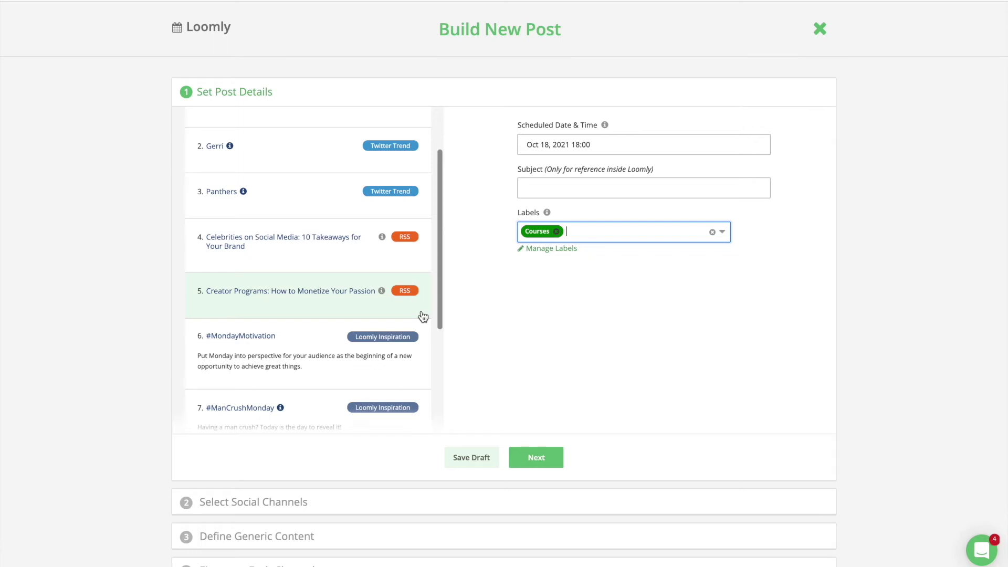
pyautogui.click(365, 305)
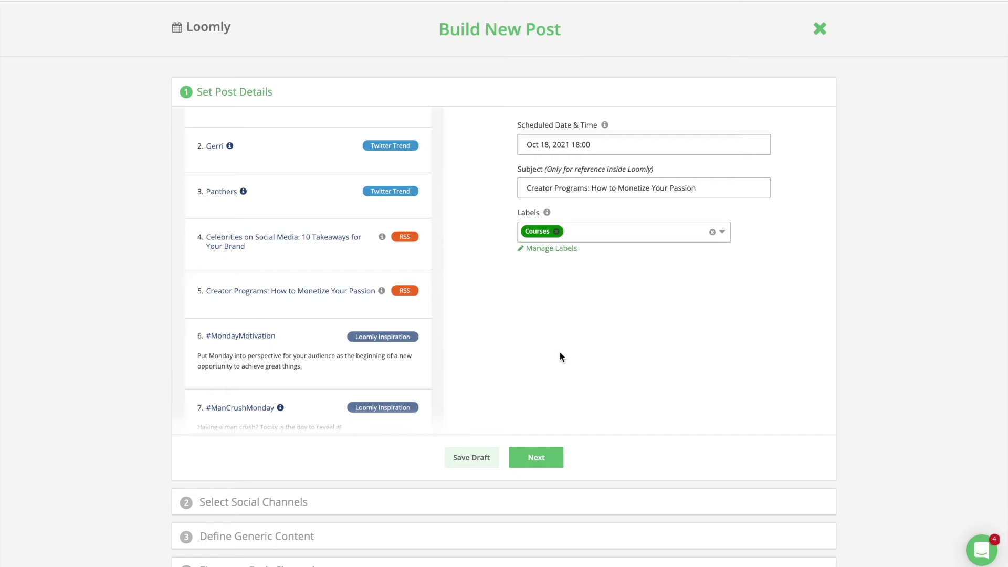
pyautogui.click(533, 459)
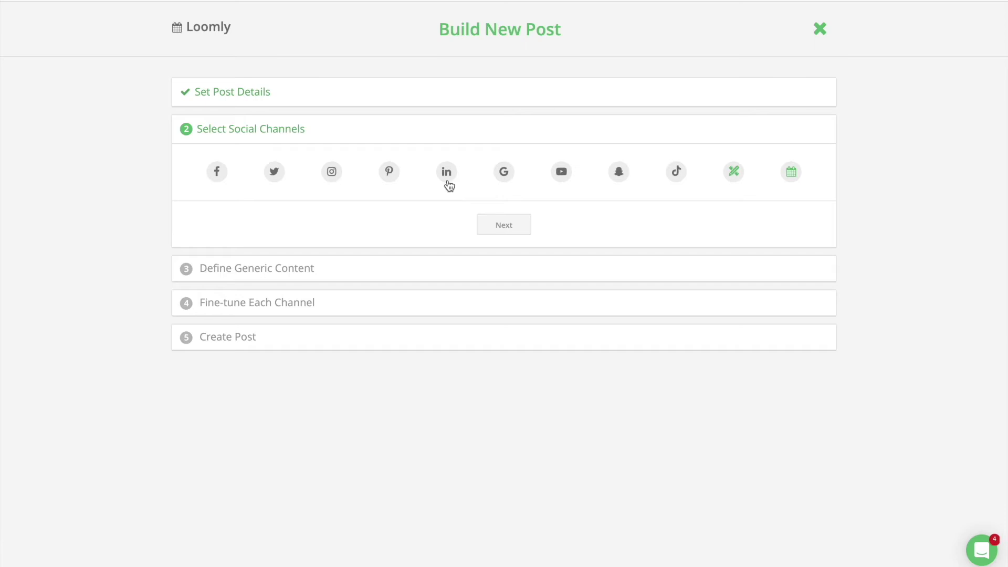
# Choose LinkedIn as the channel and attach the neon hello image from the media library
pyautogui.click(447, 173)
pyautogui.click(529, 226)
pyautogui.click(357, 320)
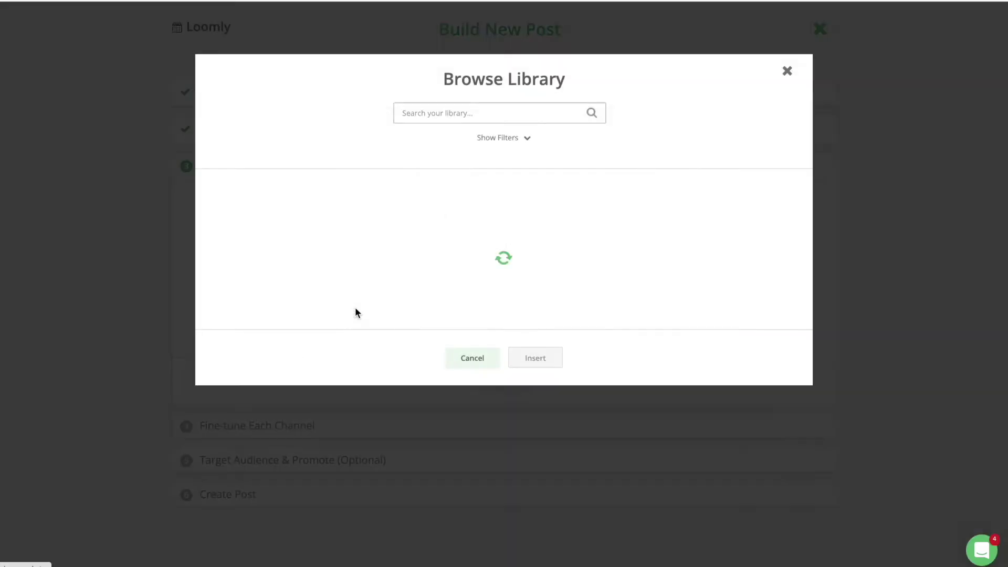
pyautogui.scroll(-10, 529, 304)
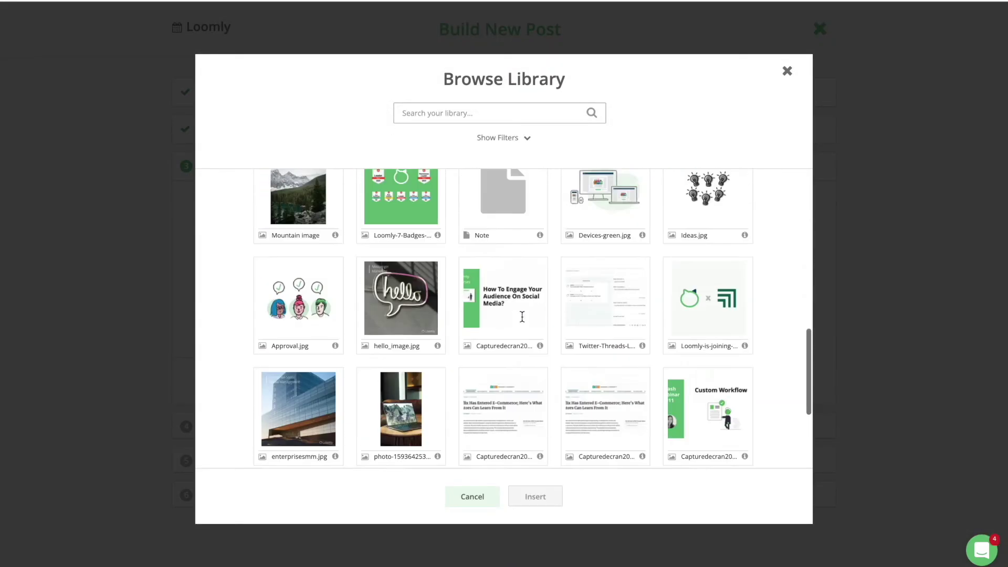
pyautogui.scroll(-2, 427, 263)
pyautogui.scroll(2, 427, 263)
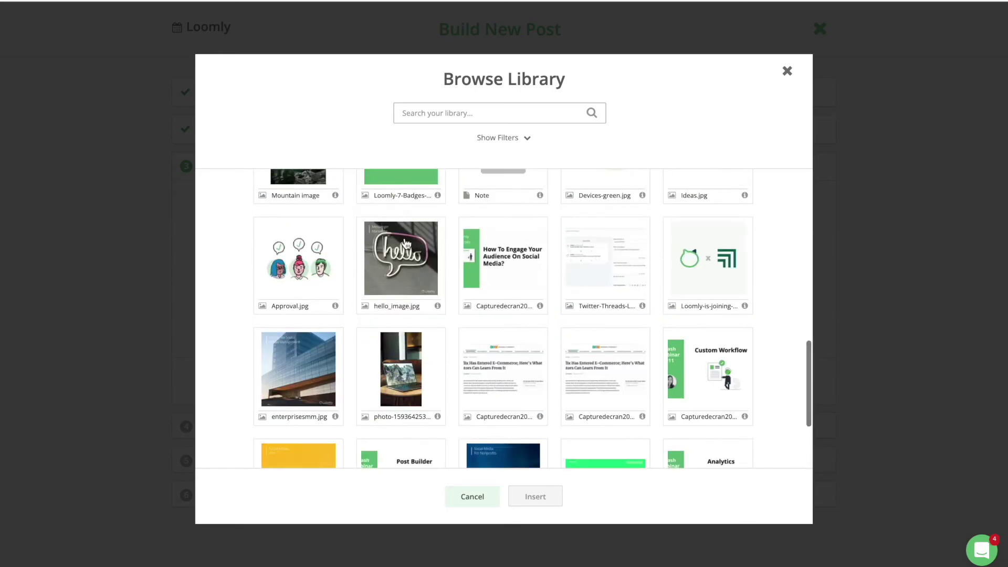
pyautogui.click(401, 236)
pyautogui.click(532, 496)
# Write 'Hello!' as the post text and continue to the LinkedIn fine-tuning
pyautogui.click(456, 257)
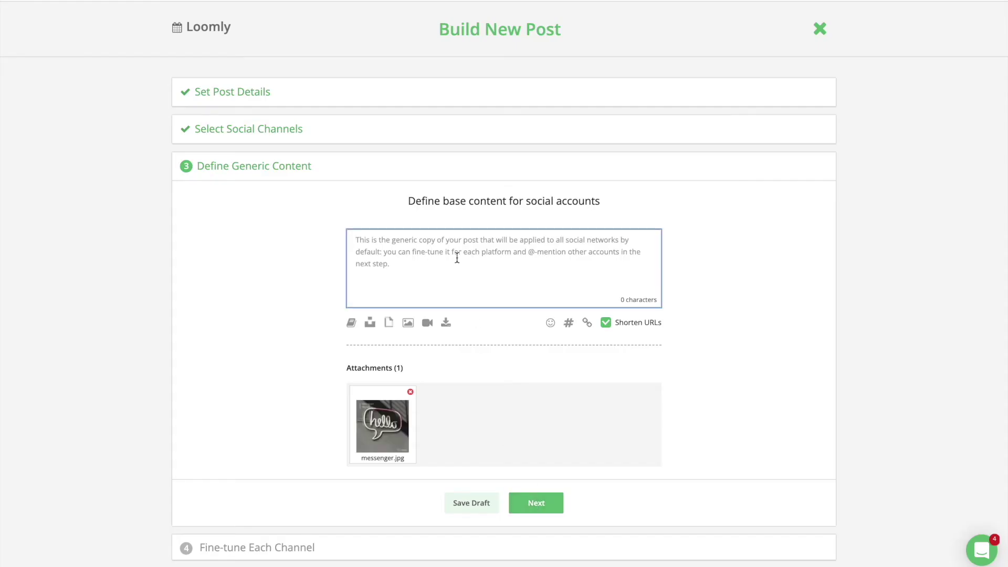
pyautogui.write('Hello!')
pyautogui.click(544, 500)
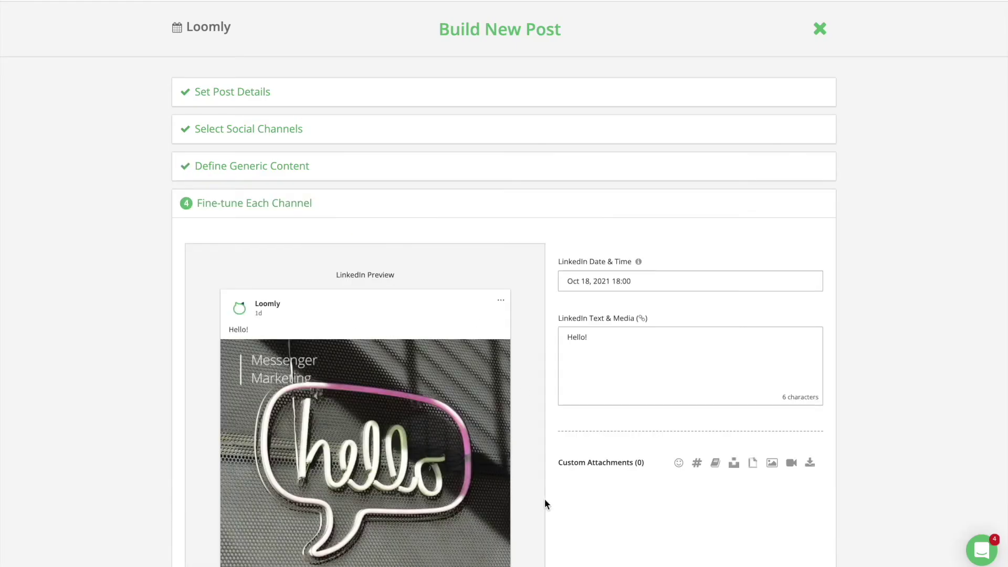
pyautogui.scroll(-5, 545, 503)
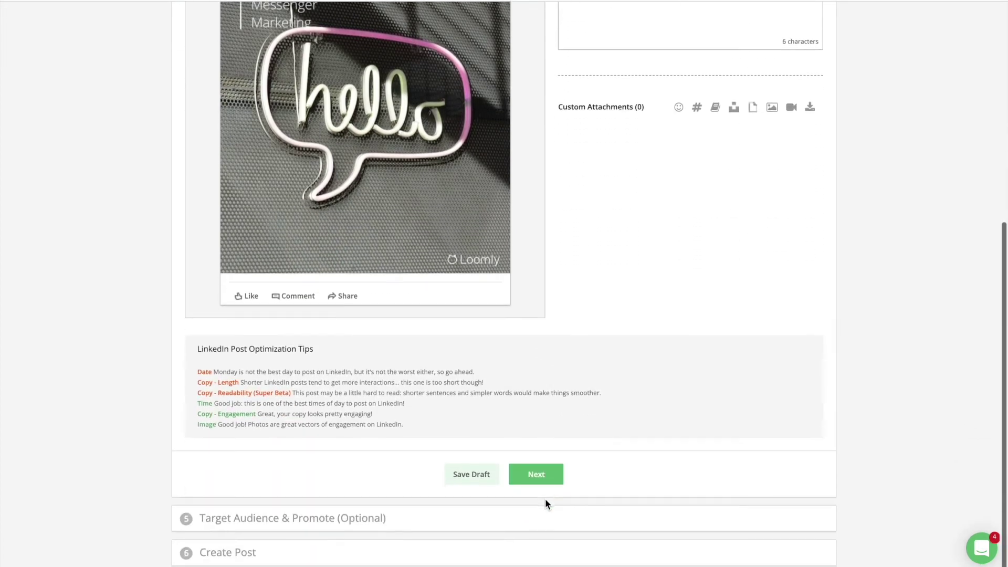
# Target Entry seniority, leaving industries, job functions and company size unset
pyautogui.click(538, 479)
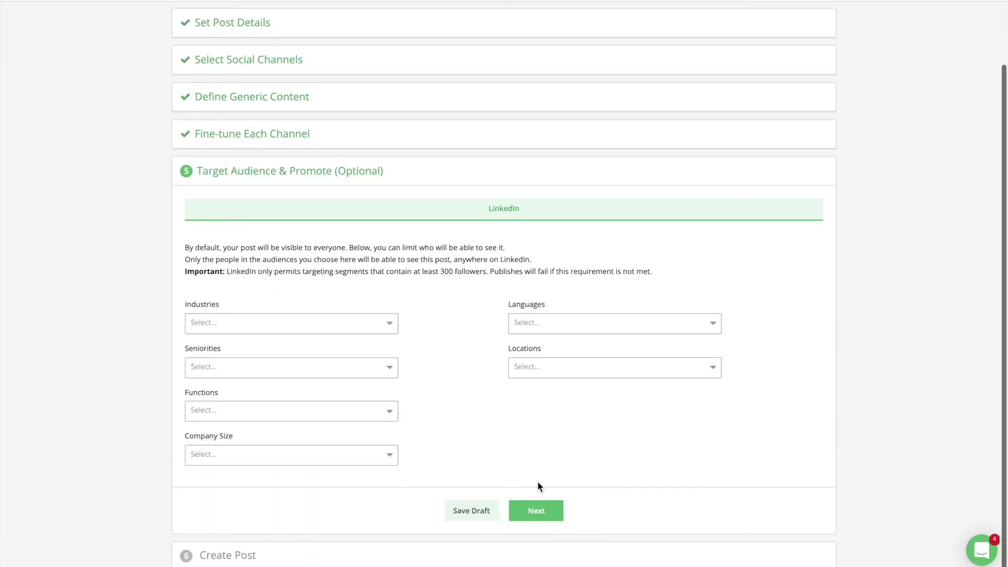
pyautogui.click(391, 325)
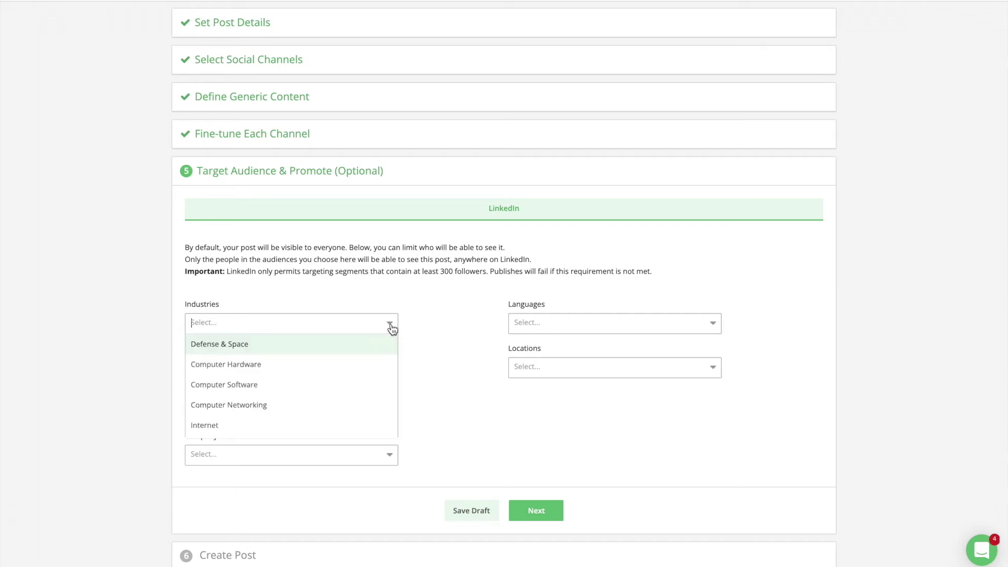
pyautogui.scroll(-6, 372, 360)
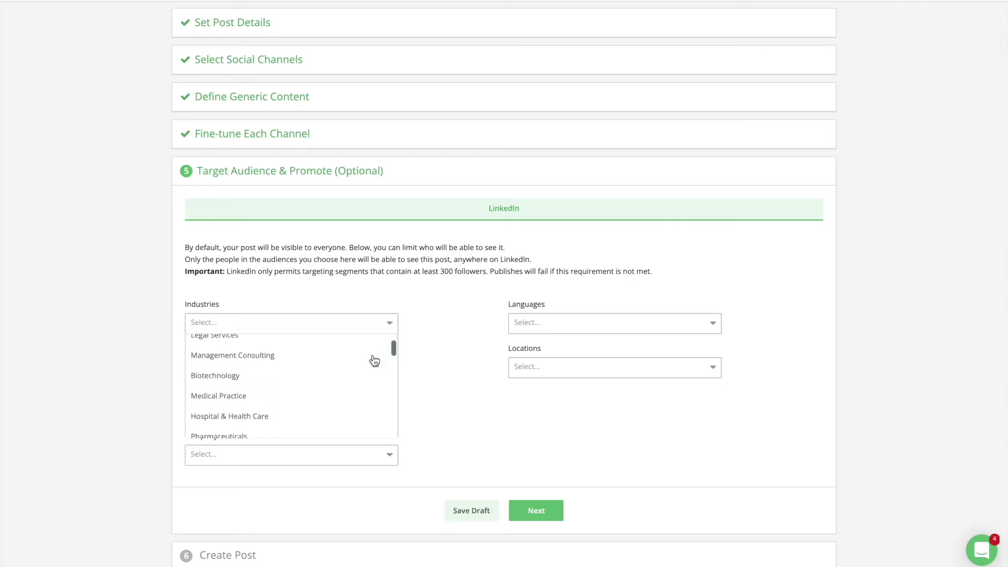
pyautogui.press('Escape')
pyautogui.click(393, 371)
pyautogui.click(356, 428)
pyautogui.click(390, 415)
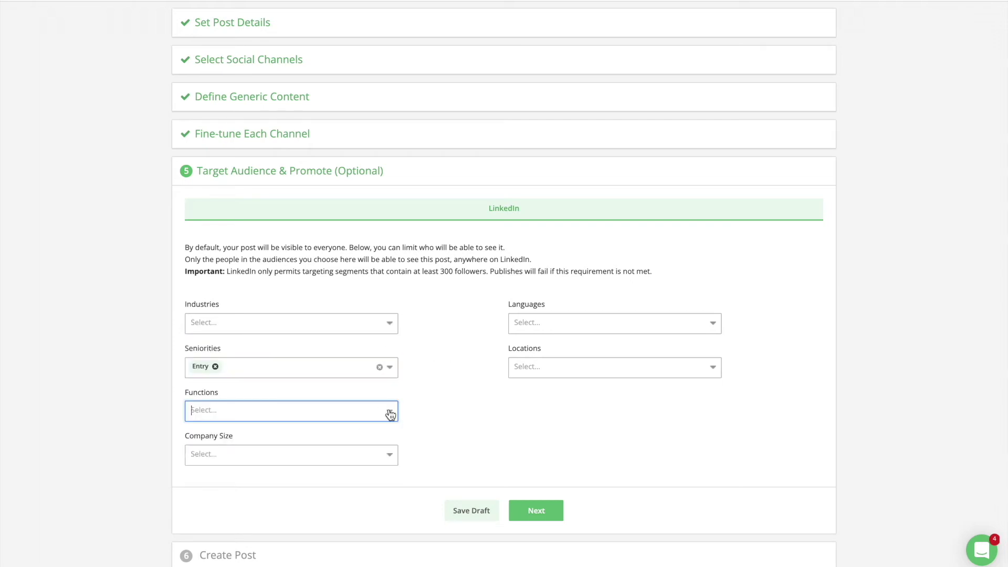
pyautogui.click(392, 415)
pyautogui.click(377, 453)
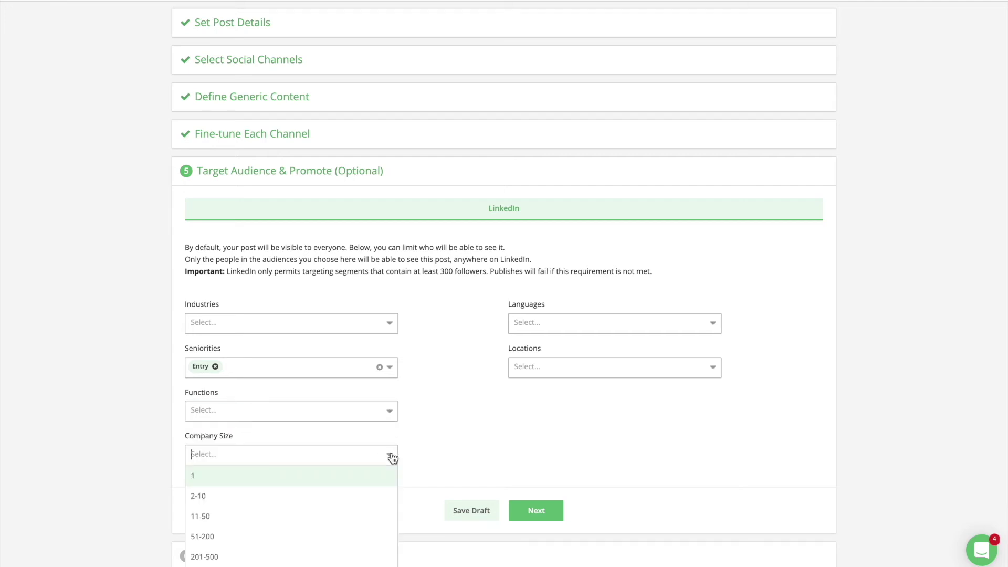
pyautogui.click(416, 451)
# Target English speakers in the Los Angeles Metropolitan Area, found by searching 'Los'
pyautogui.click(713, 329)
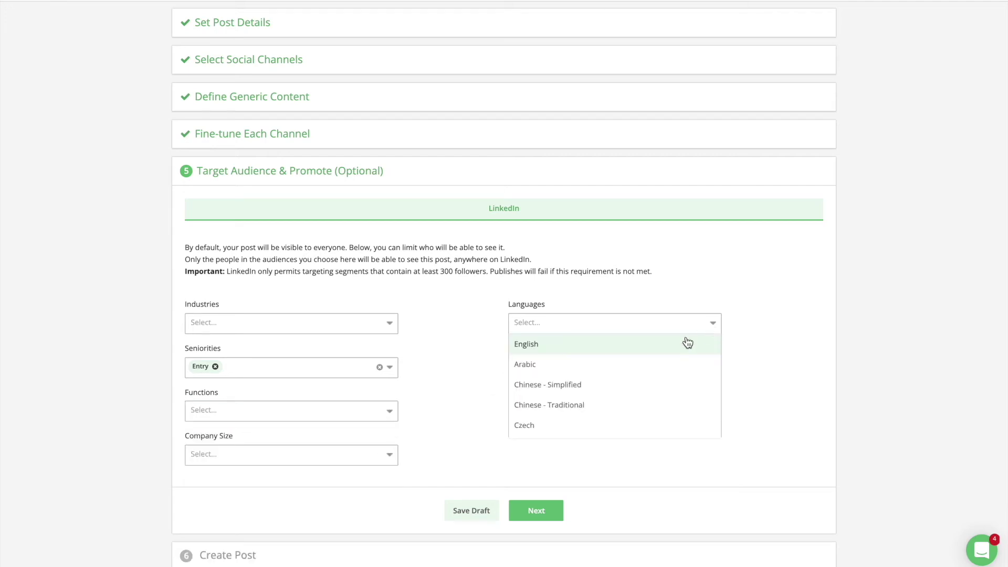
pyautogui.click(686, 341)
pyautogui.click(714, 370)
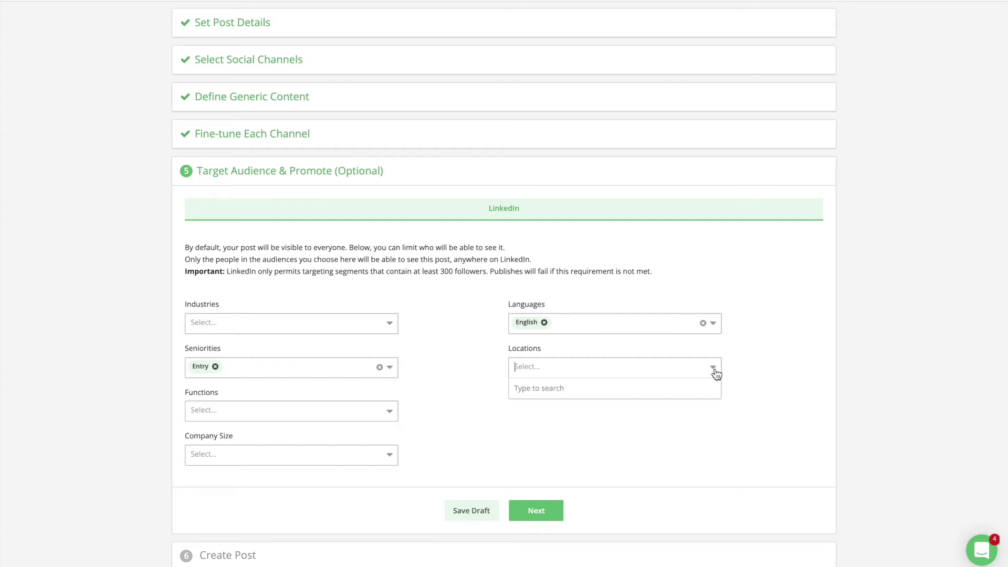
pyautogui.write('Los')
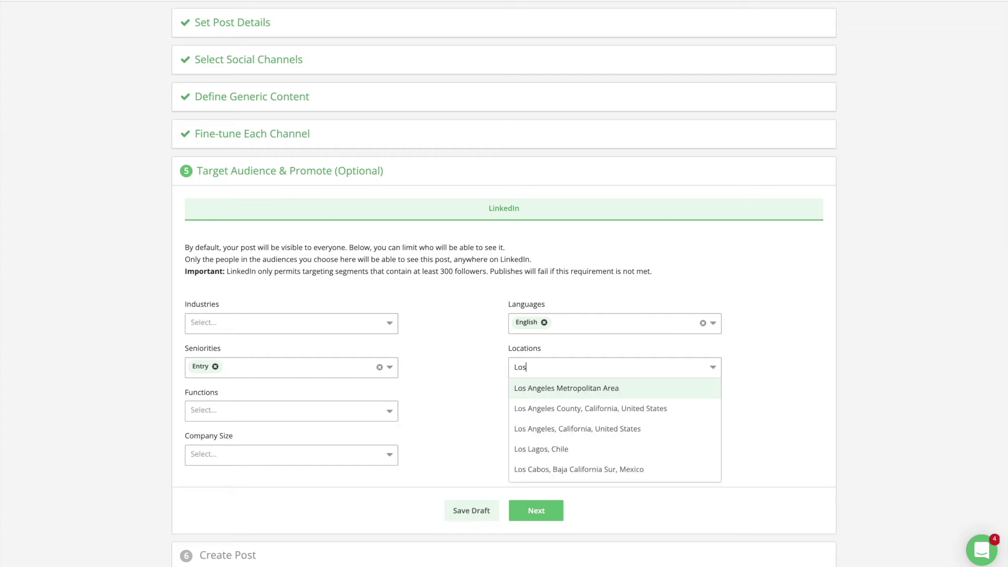
pyautogui.click(683, 393)
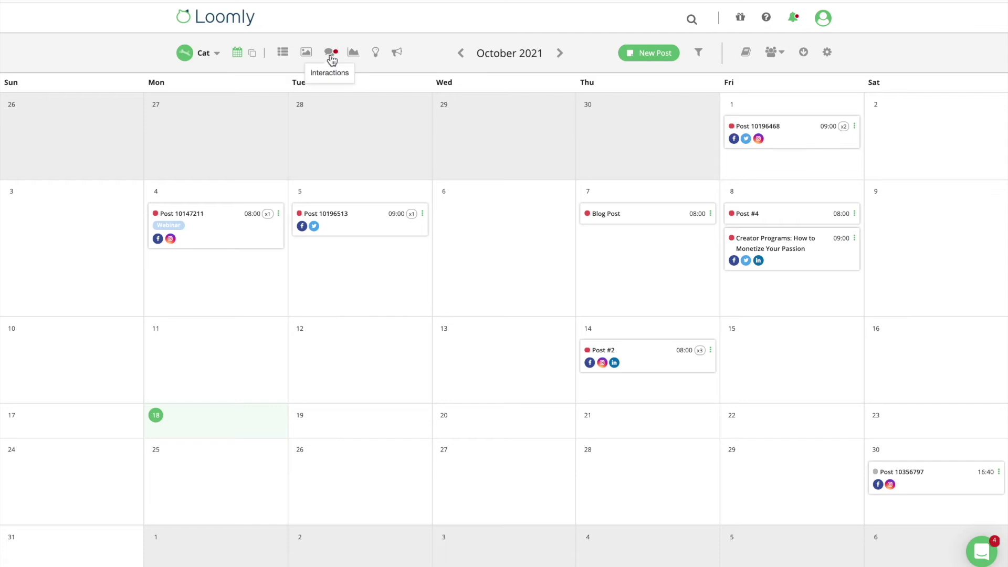
# Like the Nice! comment among the LinkedIn comments in the Interactions inbox
pyautogui.click(330, 54)
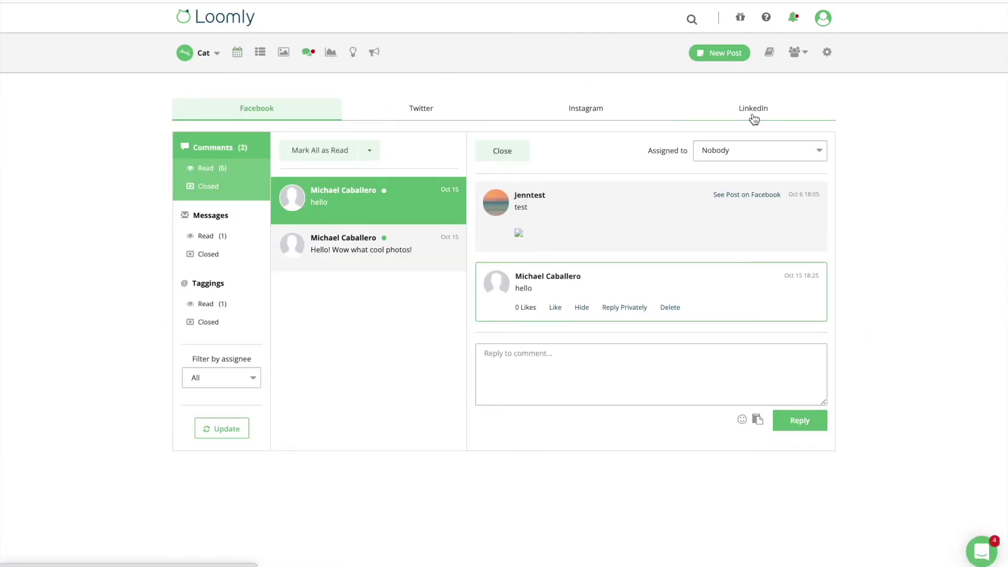
pyautogui.click(754, 114)
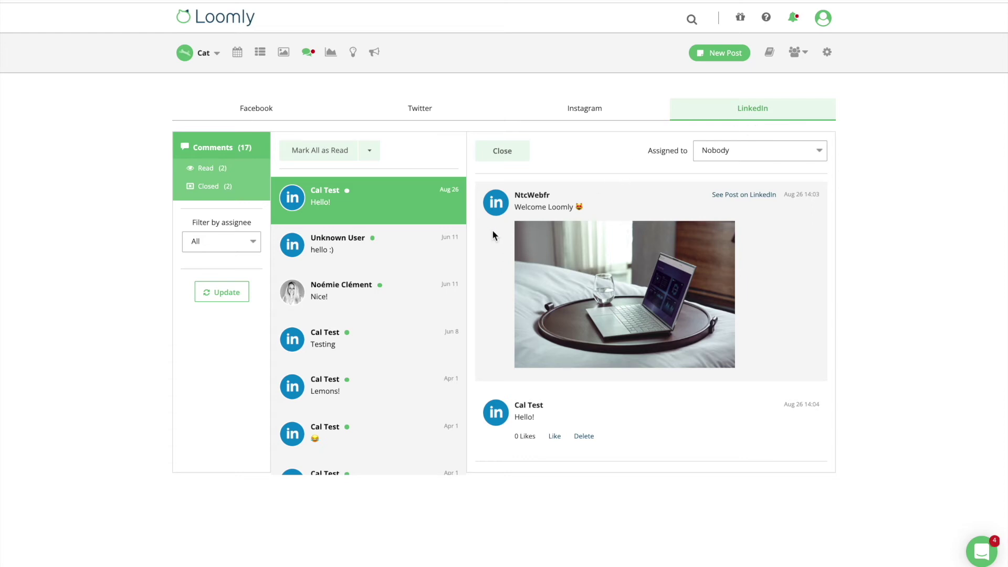
pyautogui.scroll(-2, 449, 294)
pyautogui.scroll(-3, 451, 296)
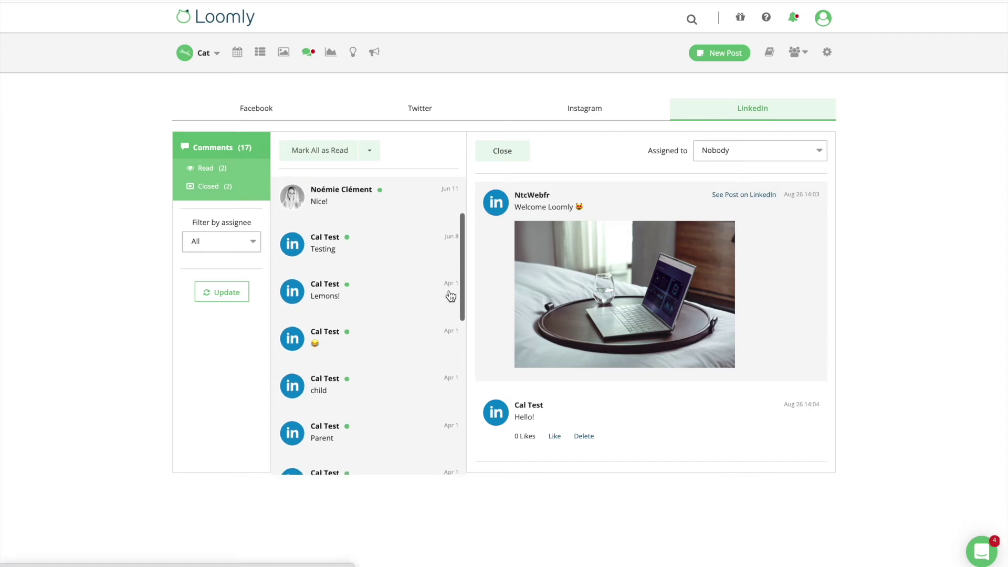
pyautogui.scroll(5, 451, 296)
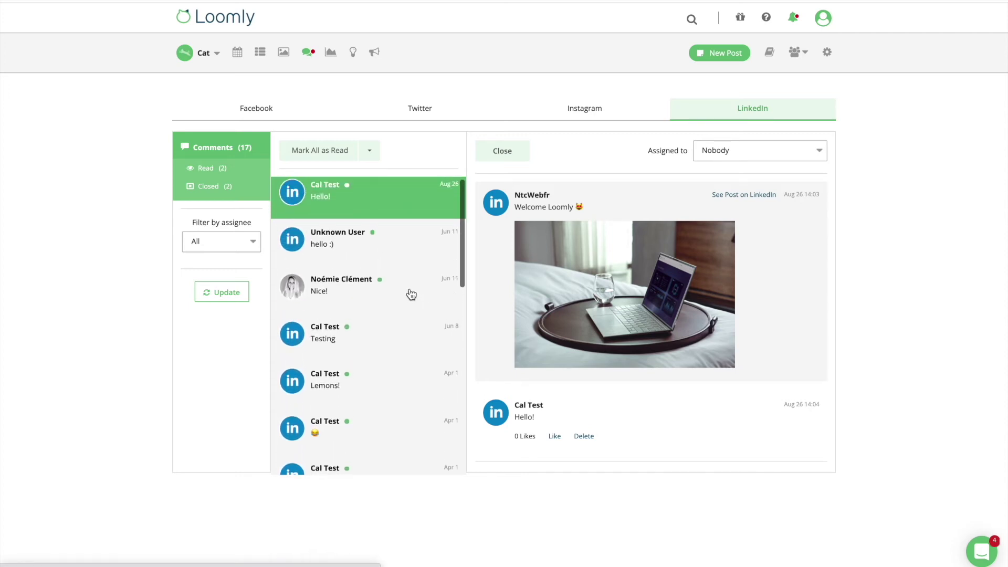
pyautogui.click(411, 294)
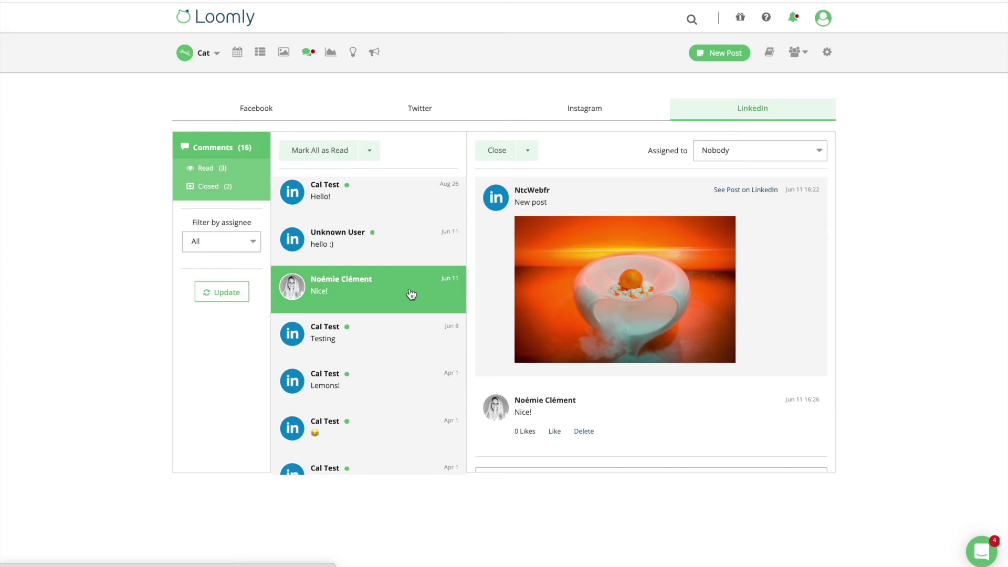
pyautogui.scroll(-1, 498, 322)
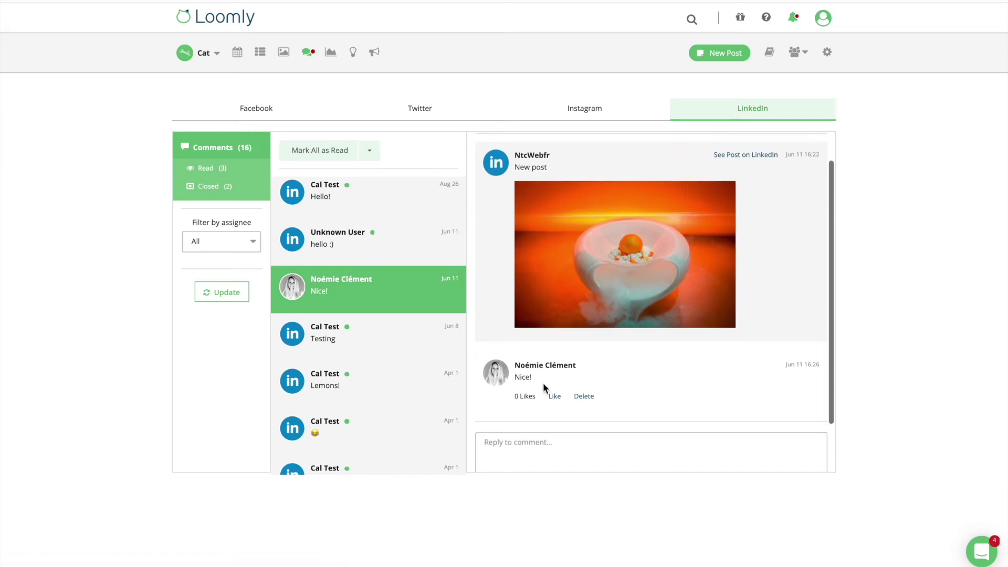
pyautogui.click(554, 398)
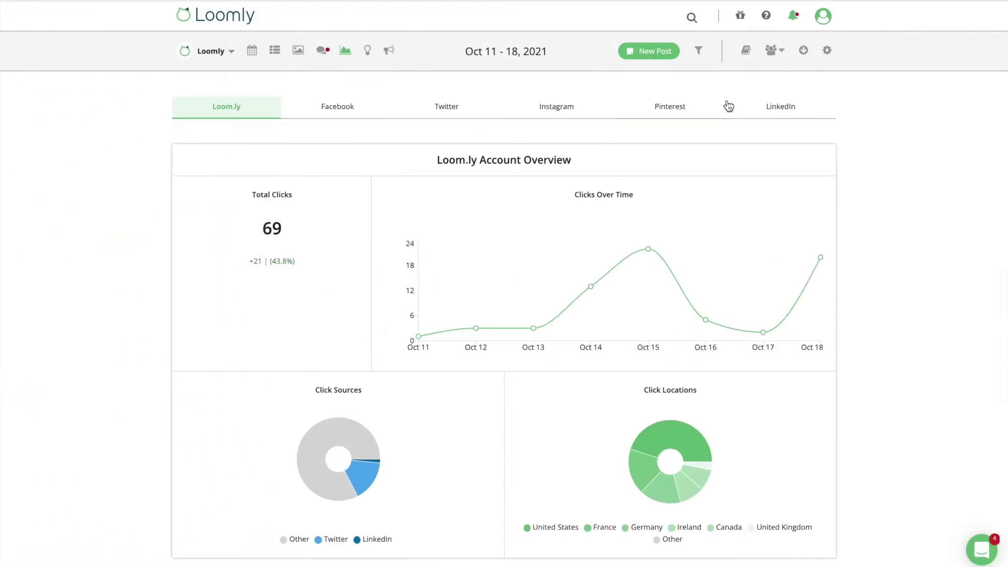
# Review the LinkedIn analytics overview: 3 posts published, 314 impressions, 4.82% engagement rate
pyautogui.click(774, 108)
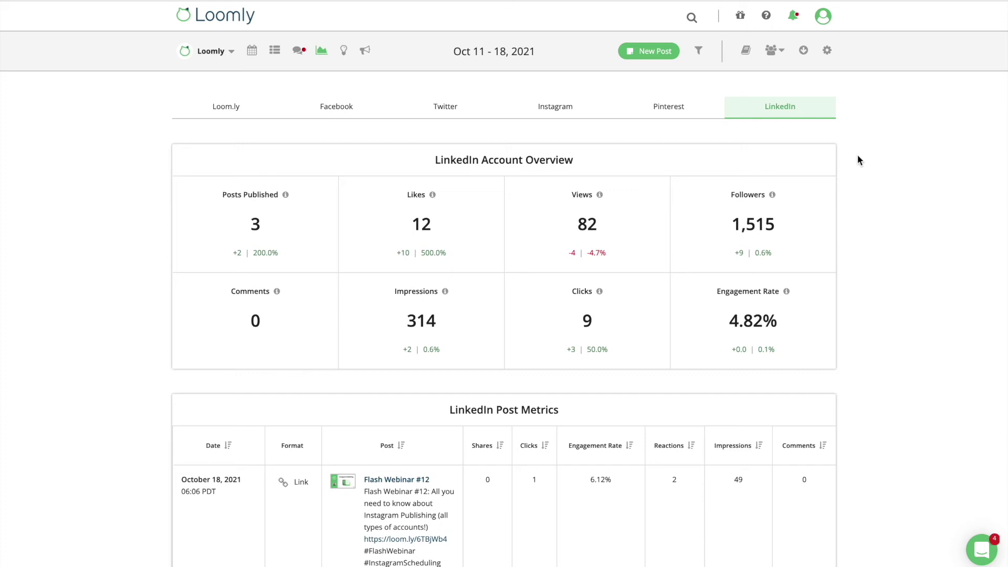
pyautogui.scroll(-3, 857, 155)
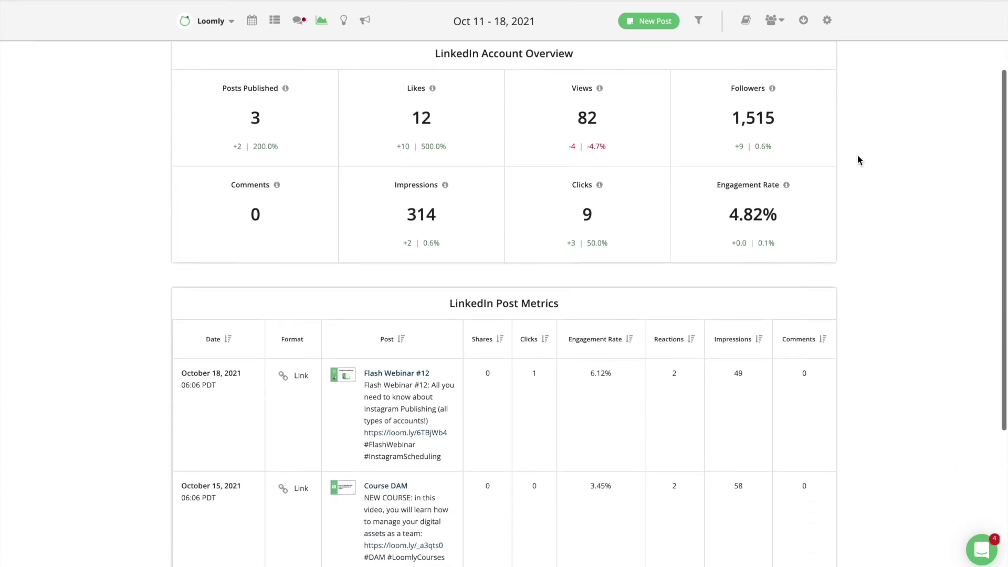
pyautogui.scroll(-4, 858, 160)
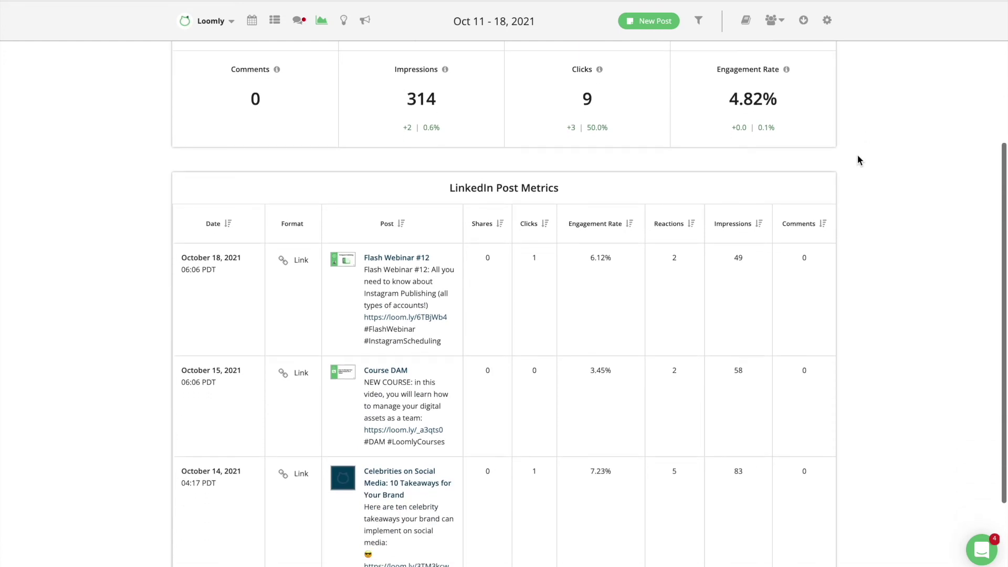
pyautogui.scroll(-3, 859, 160)
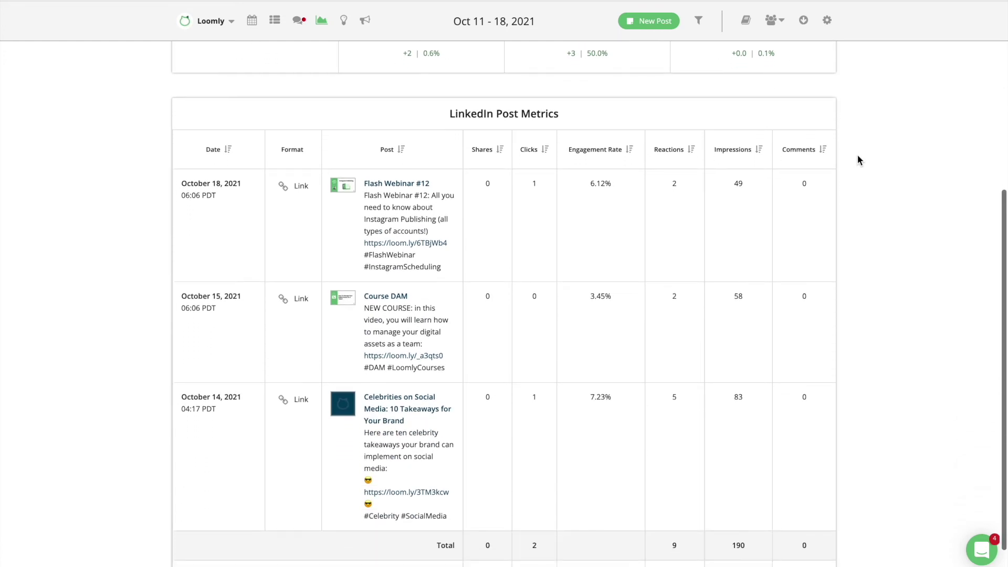
pyautogui.scroll(5, 858, 158)
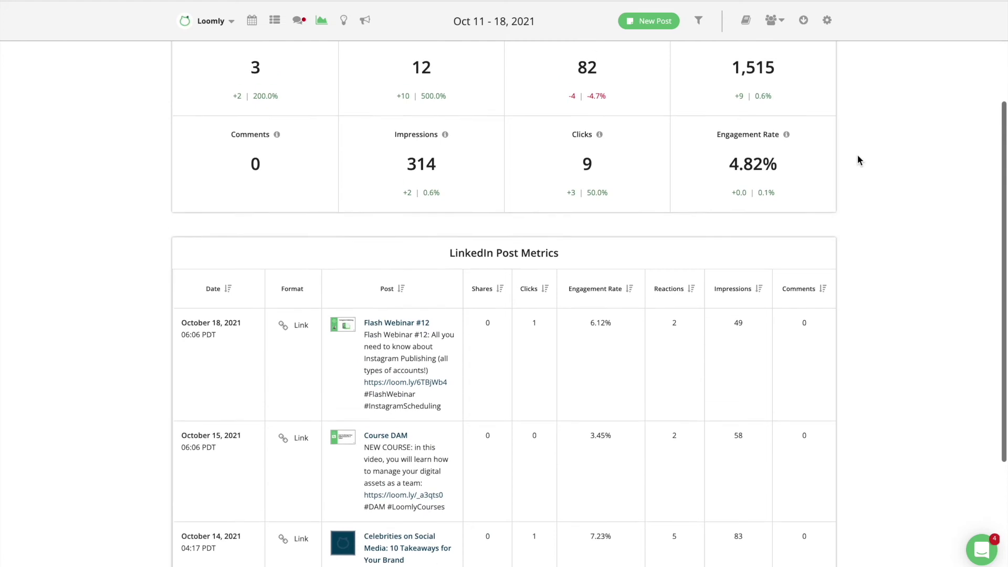
pyautogui.scroll(5, 860, 160)
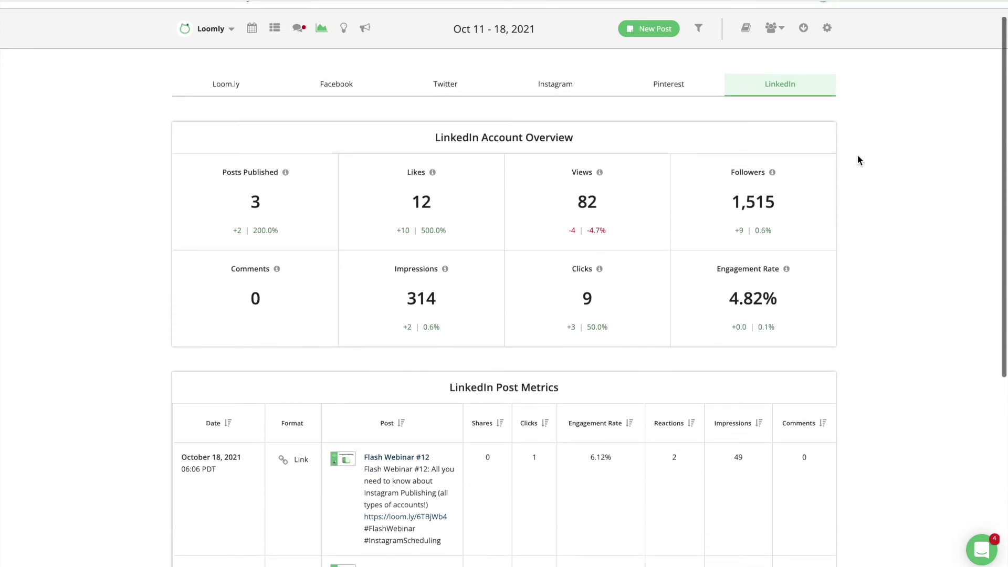
pyautogui.scroll(1, 858, 160)
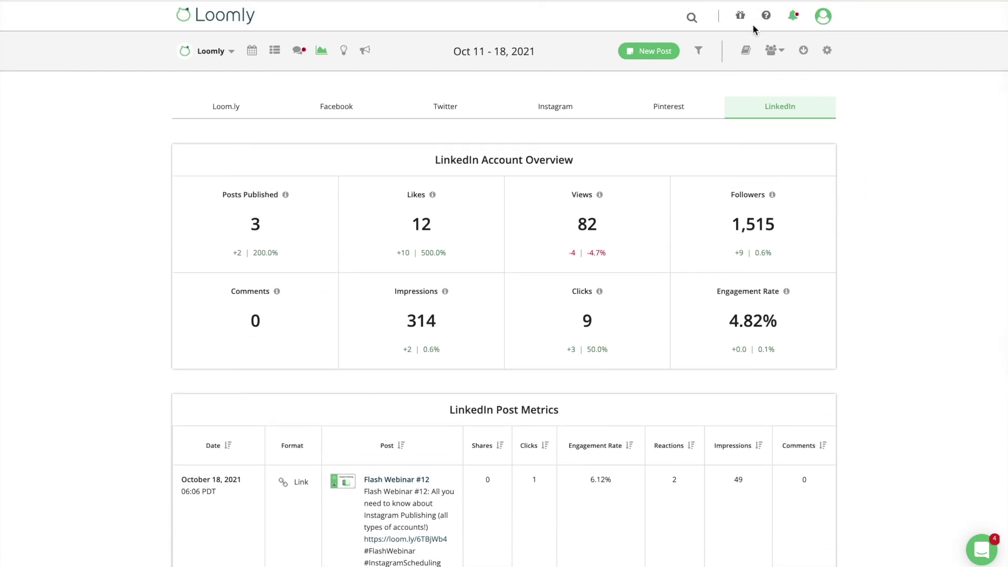
# Apply the 'Last 30 days' date range (Sep 17 – Oct 17, 2021) and review the results
pyautogui.click(701, 52)
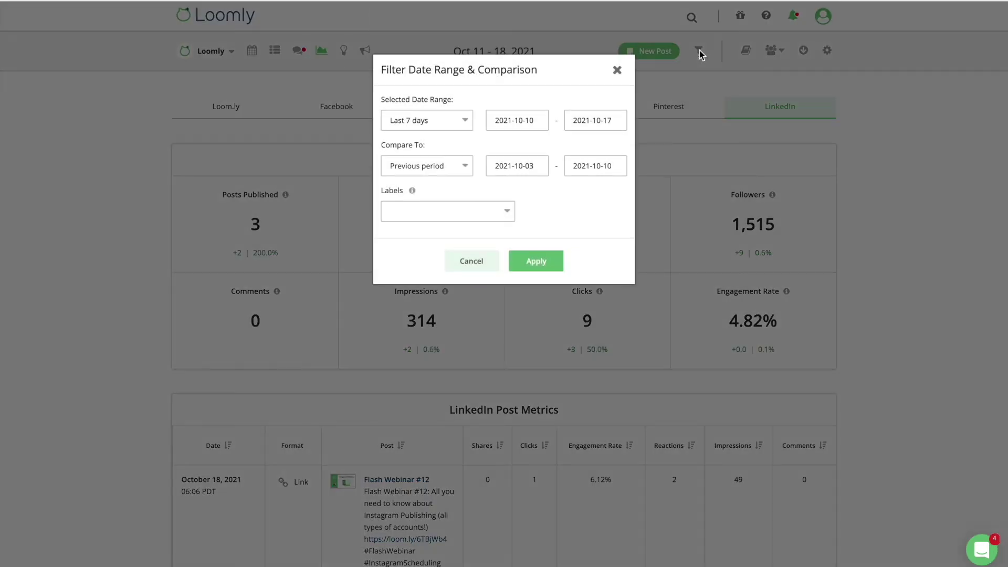
pyautogui.click(465, 120)
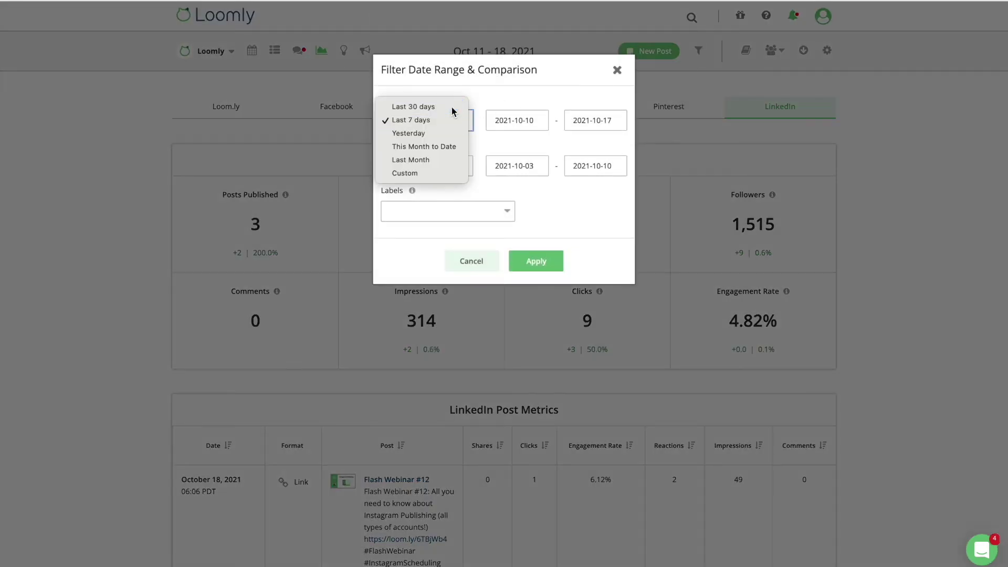
pyautogui.click(452, 108)
pyautogui.click(540, 261)
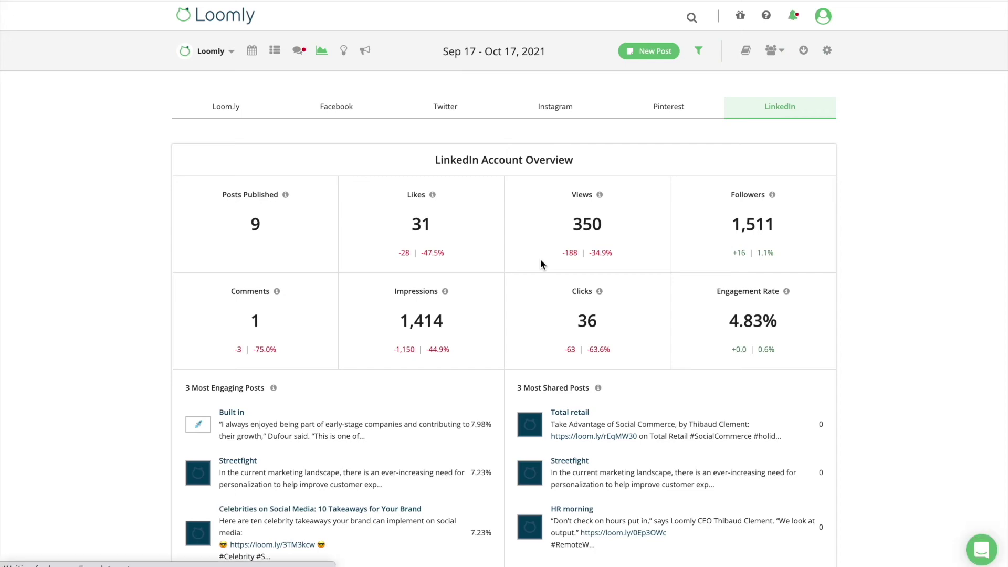
pyautogui.scroll(-3, 541, 261)
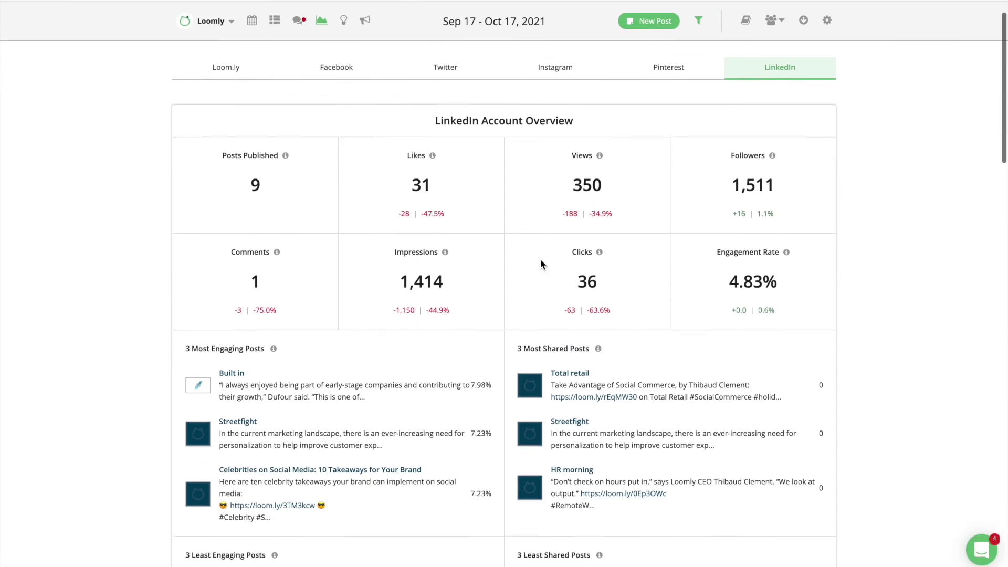
pyautogui.scroll(-3, 540, 259)
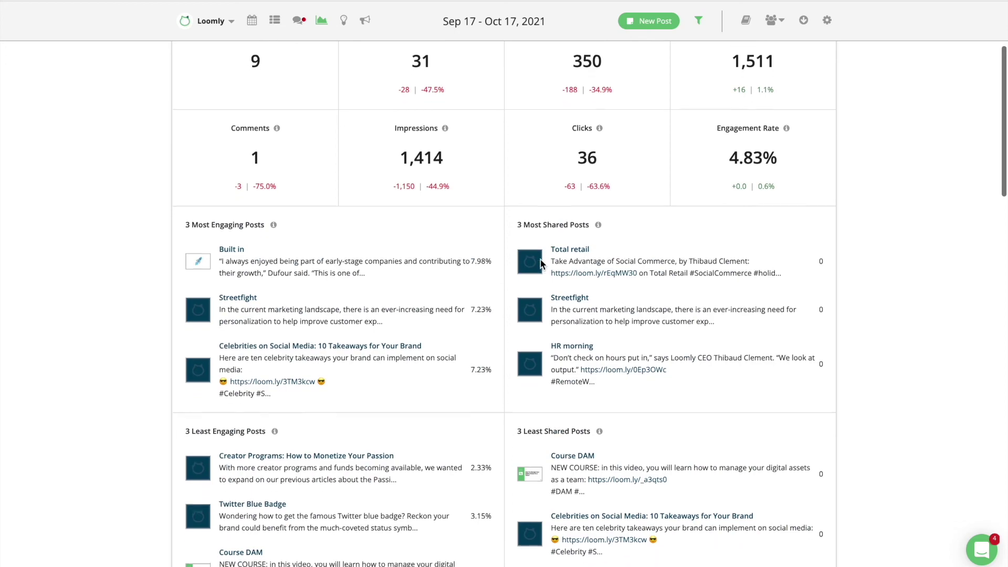
pyautogui.scroll(-3, 541, 260)
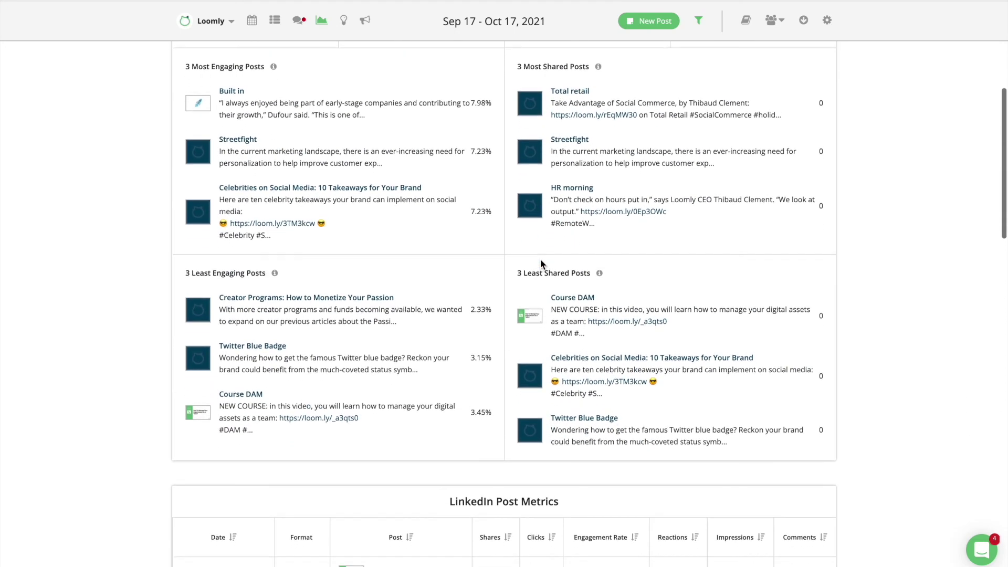
pyautogui.scroll(1, 540, 260)
pyautogui.scroll(2, 541, 259)
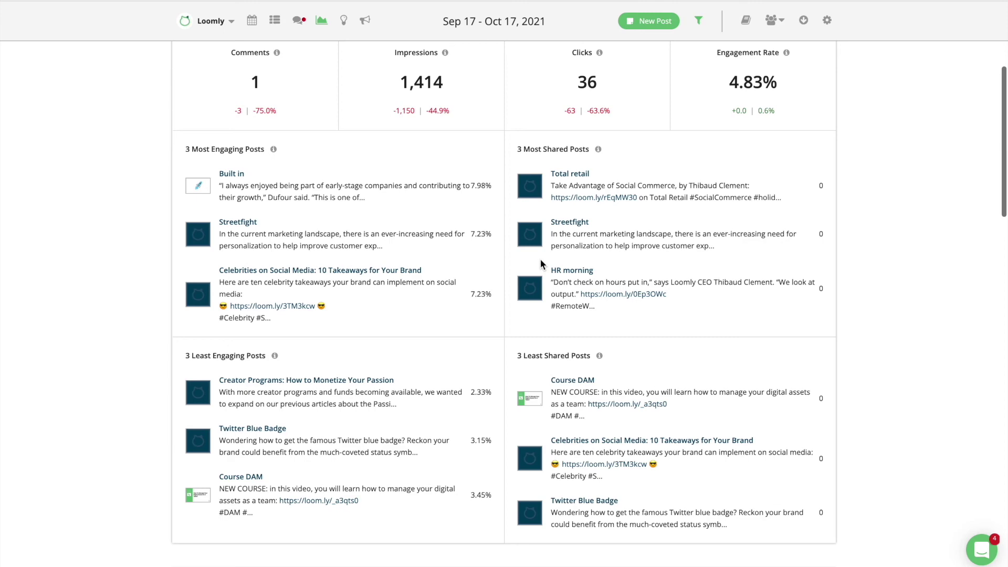
pyautogui.scroll(3, 540, 260)
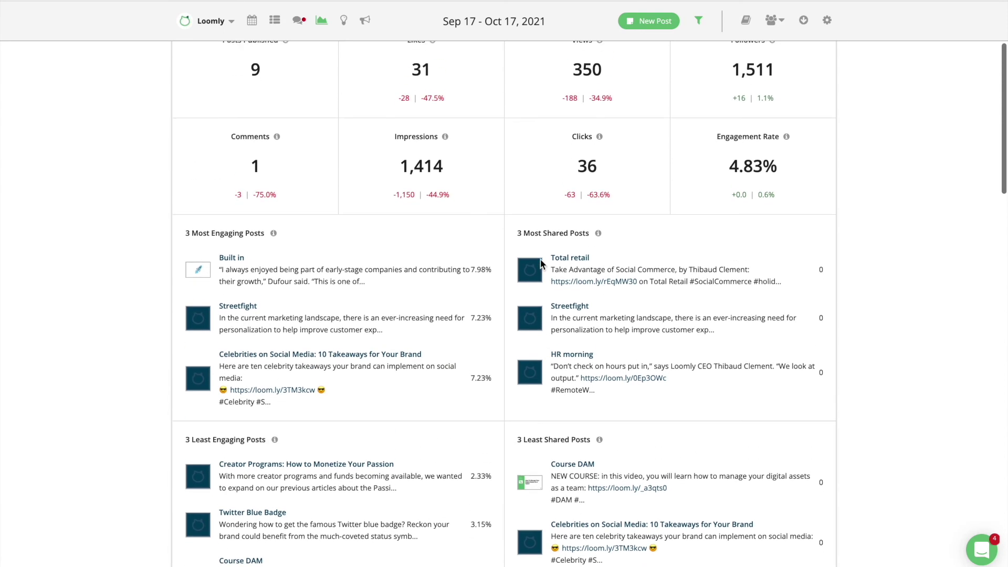
pyautogui.scroll(2, 540, 261)
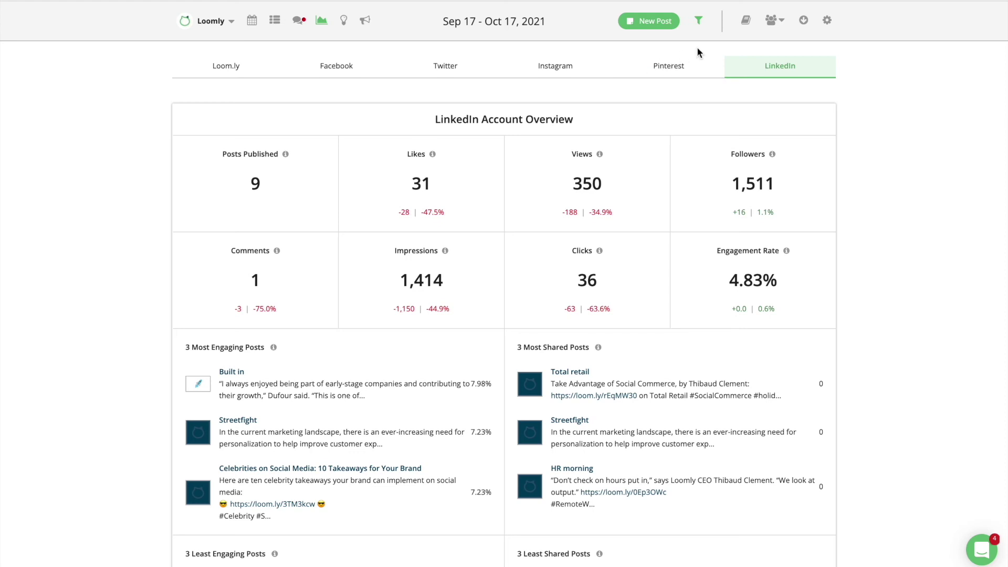
# Reopen the analytics date range filter and dismiss it without changing the range
pyautogui.click(699, 21)
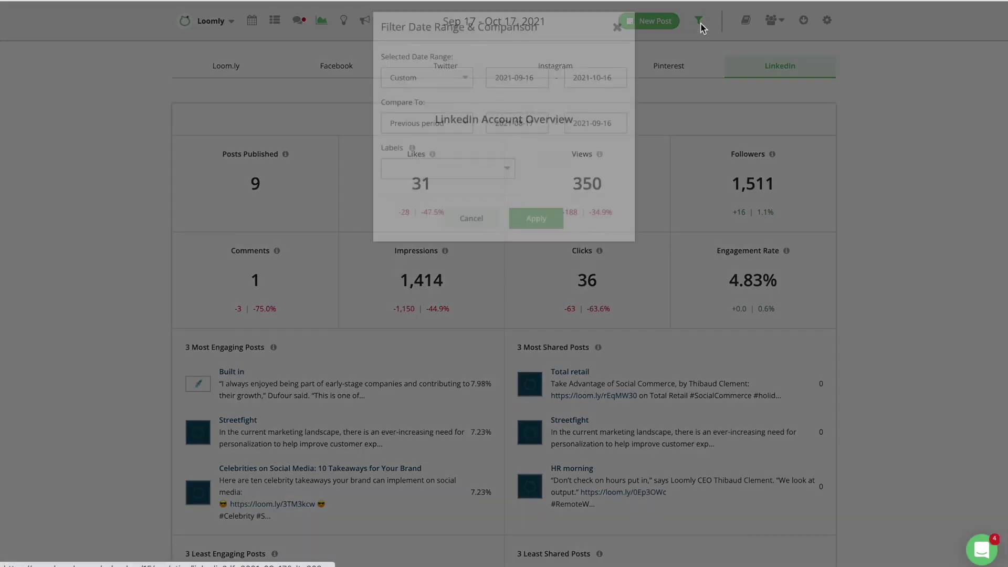
pyautogui.click(465, 123)
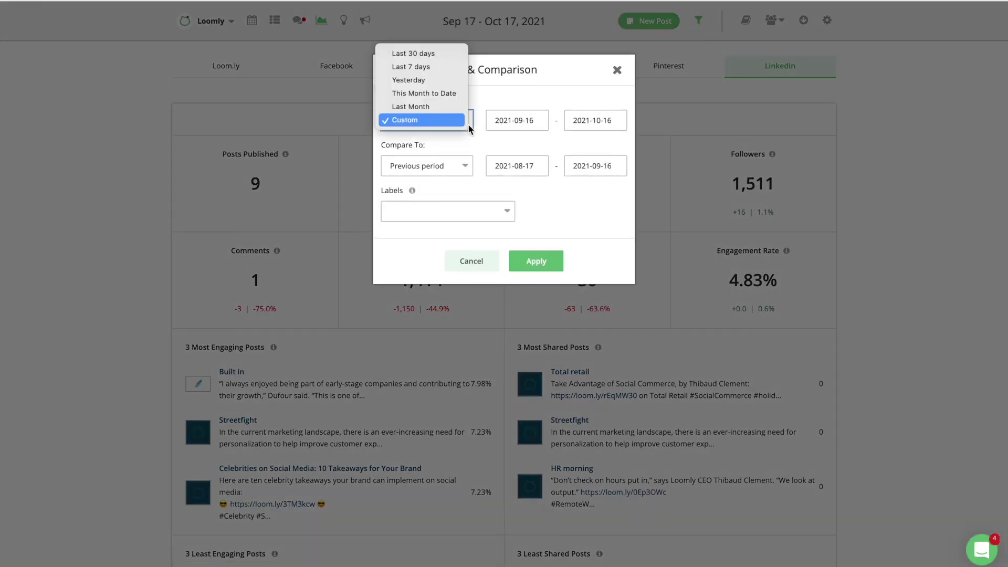
pyautogui.click(469, 129)
pyautogui.click(618, 70)
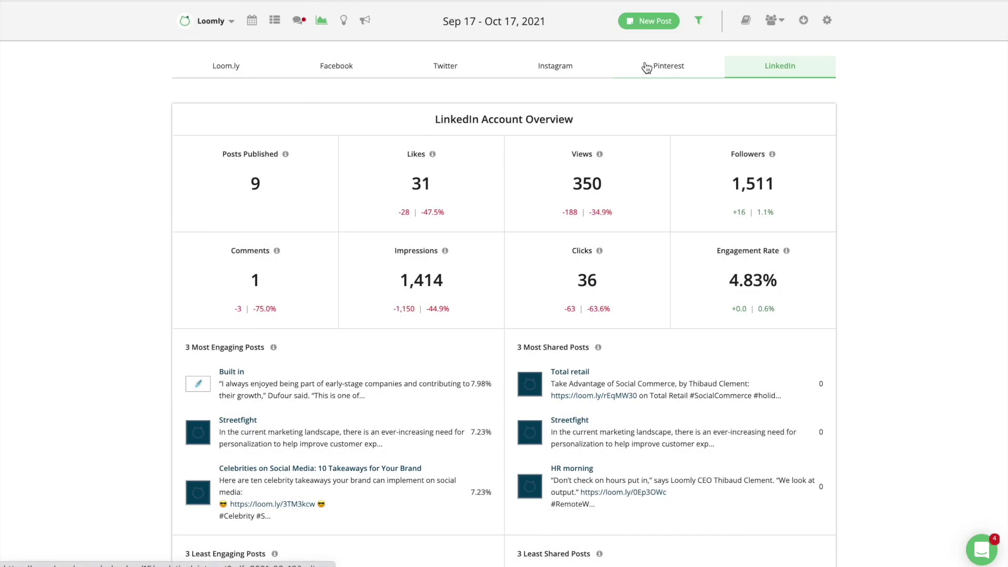
# Export only the LinkedIn report as PDF, excluding Loom.ly, Instagram, Pinterest, Facebook and Twitter
pyautogui.click(803, 20)
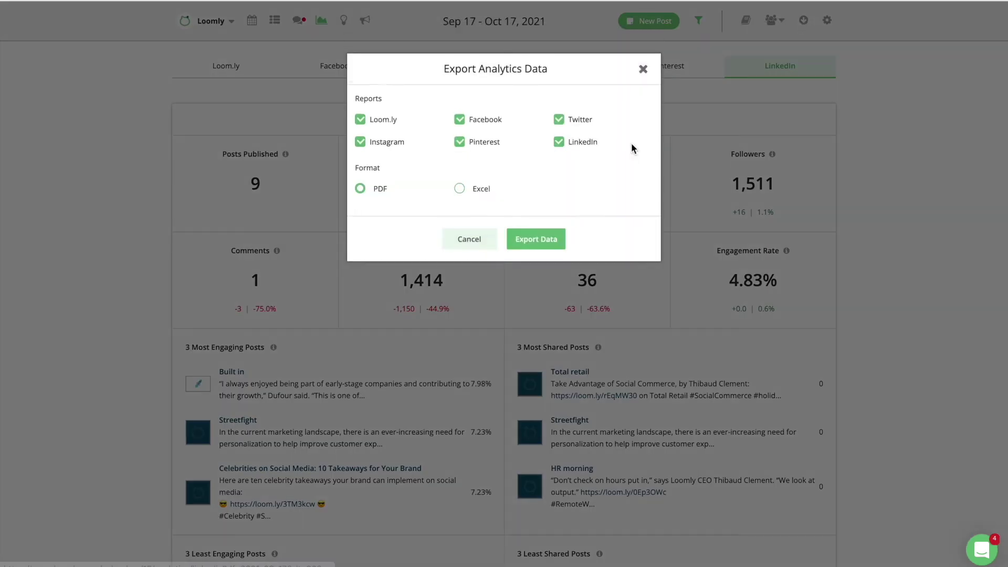
pyautogui.click(362, 121)
pyautogui.click(367, 145)
pyautogui.click(461, 145)
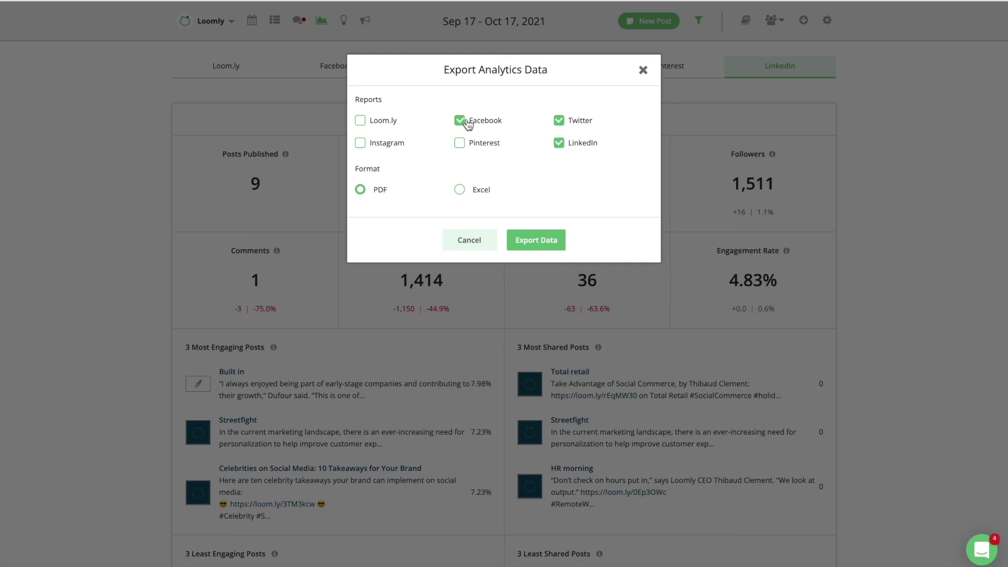
pyautogui.click(464, 122)
pyautogui.click(555, 121)
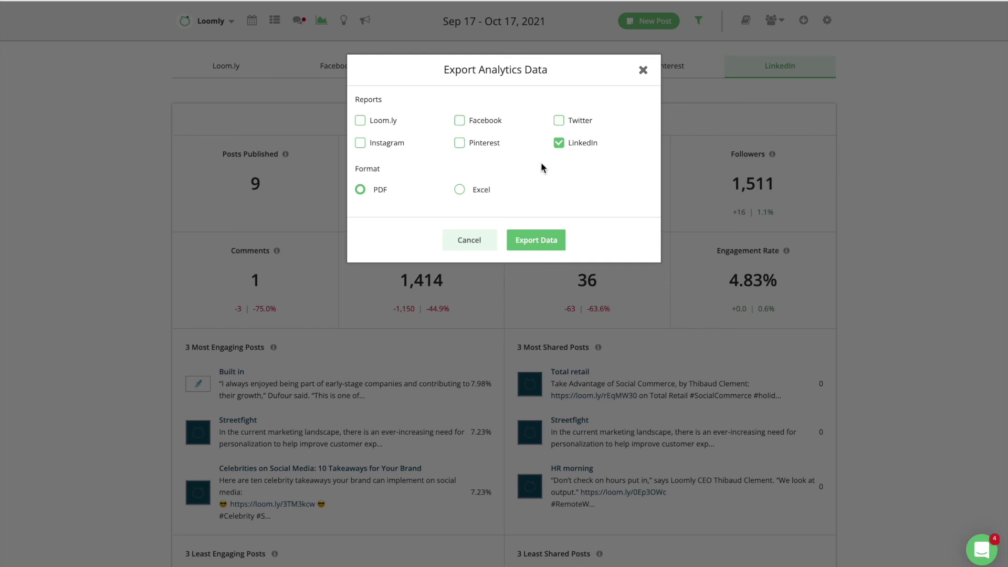
pyautogui.click(534, 247)
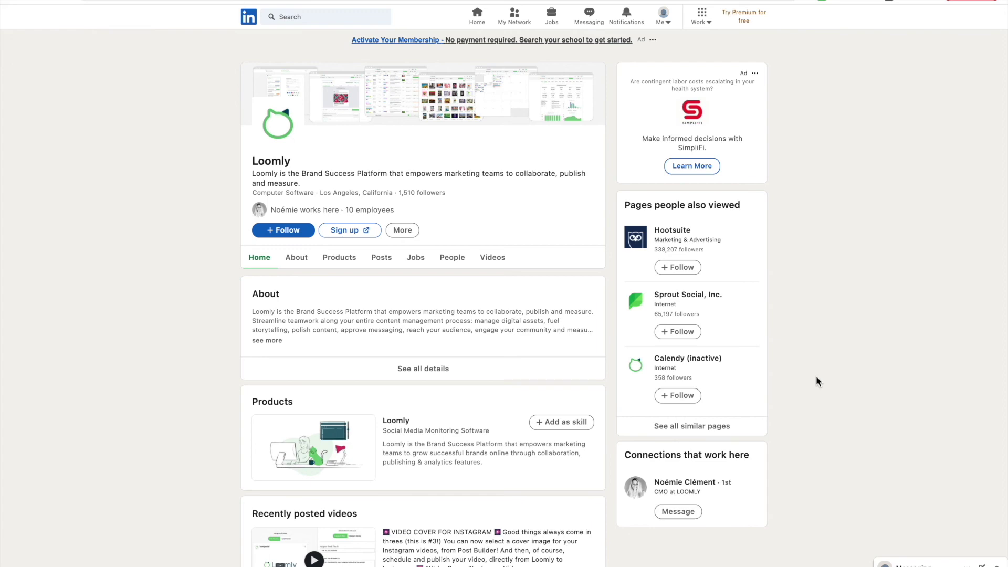
pyautogui.scroll(-3, 816, 377)
pyautogui.scroll(-5, 817, 377)
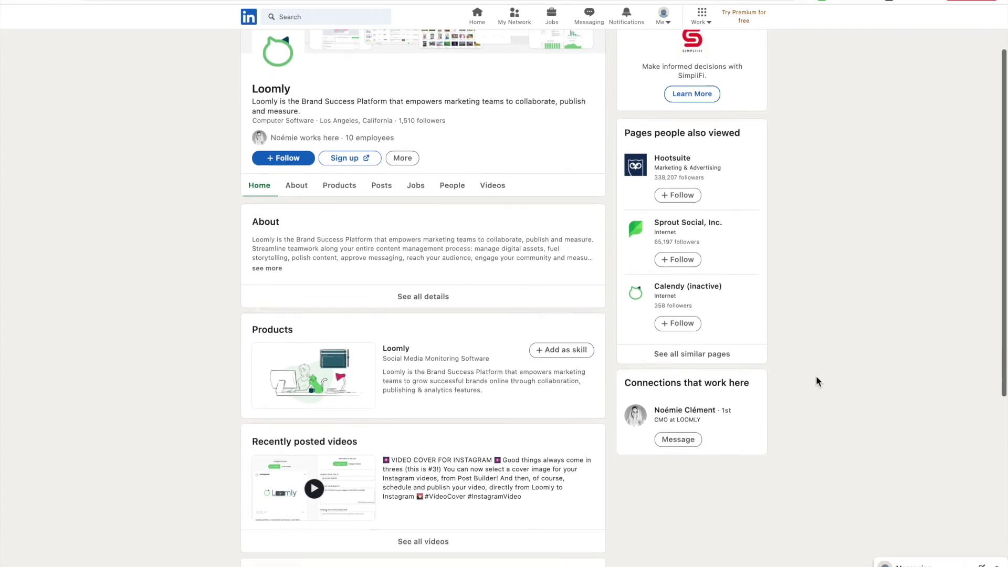
pyautogui.scroll(-5, 816, 377)
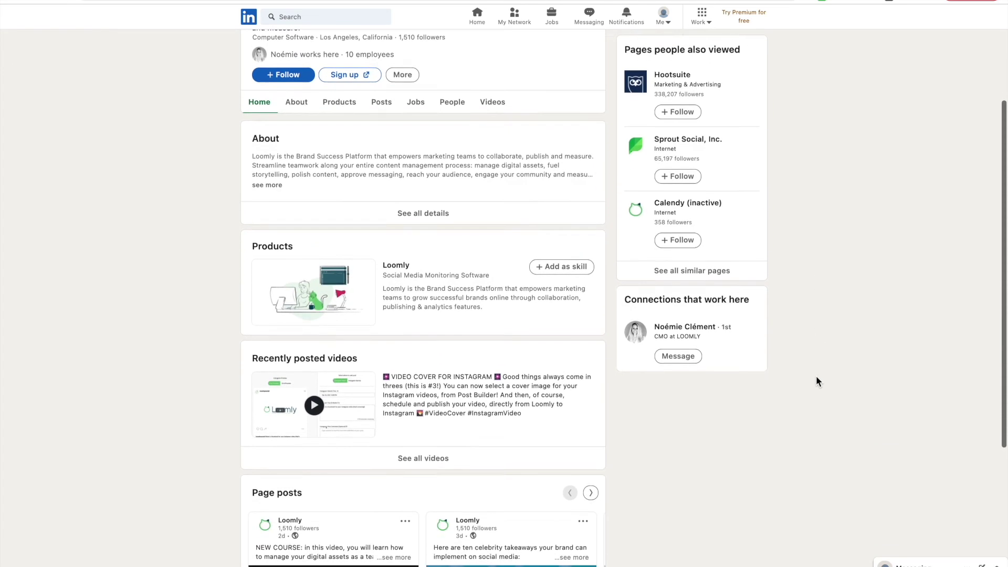
pyautogui.scroll(-4, 817, 377)
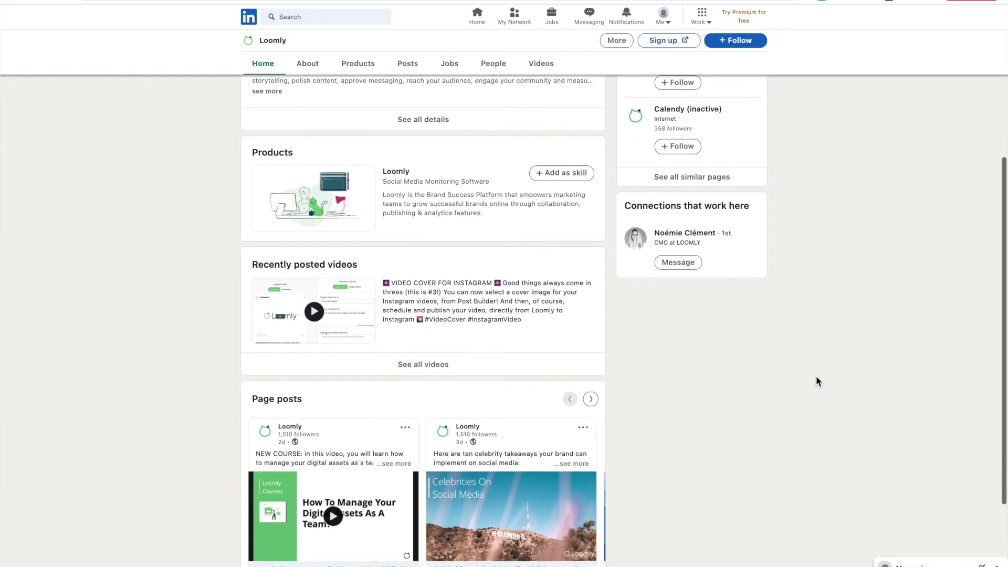
pyautogui.scroll(-2, 817, 378)
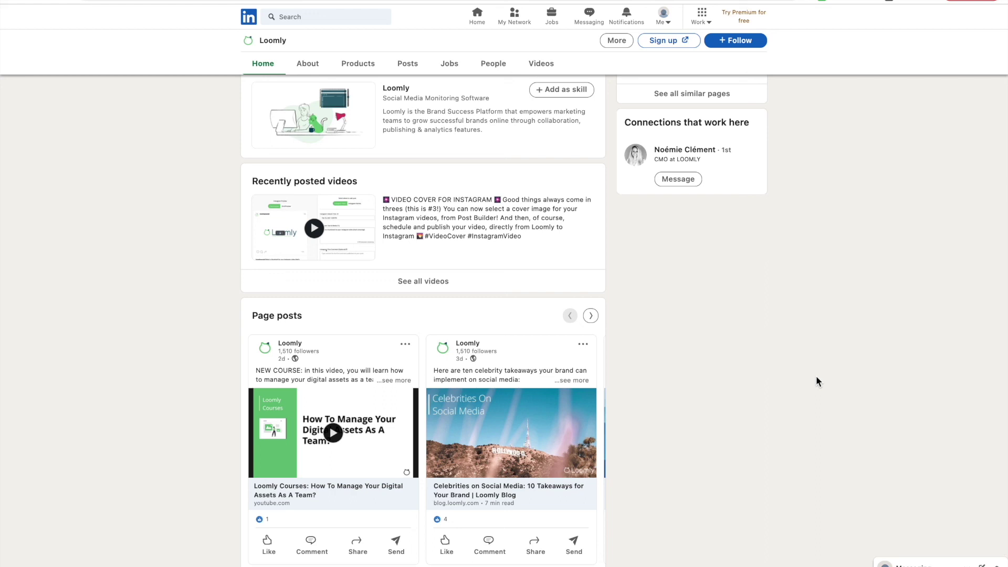
pyautogui.scroll(2, 817, 377)
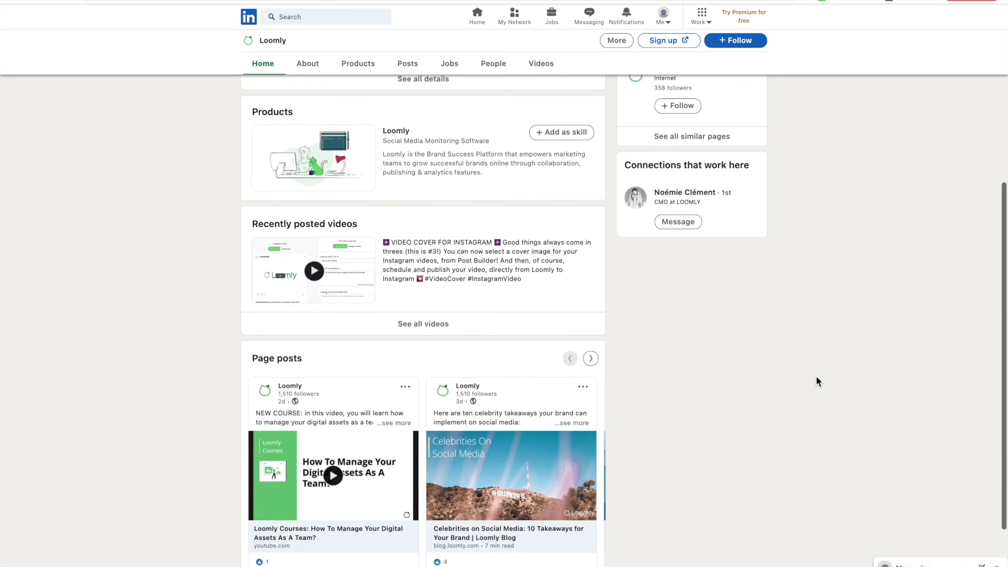
pyautogui.scroll(3, 817, 377)
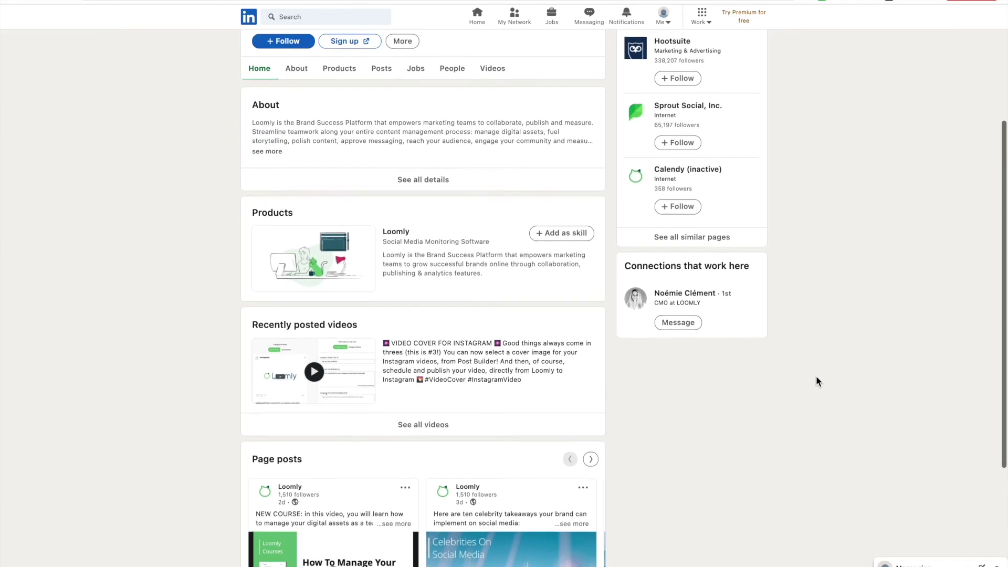
pyautogui.scroll(3, 817, 377)
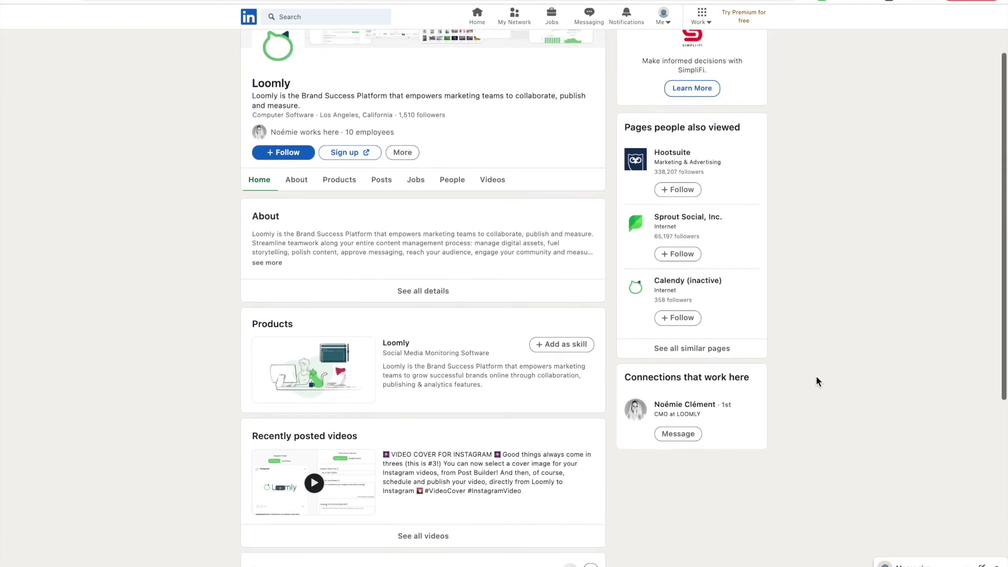
pyautogui.scroll(2, 817, 377)
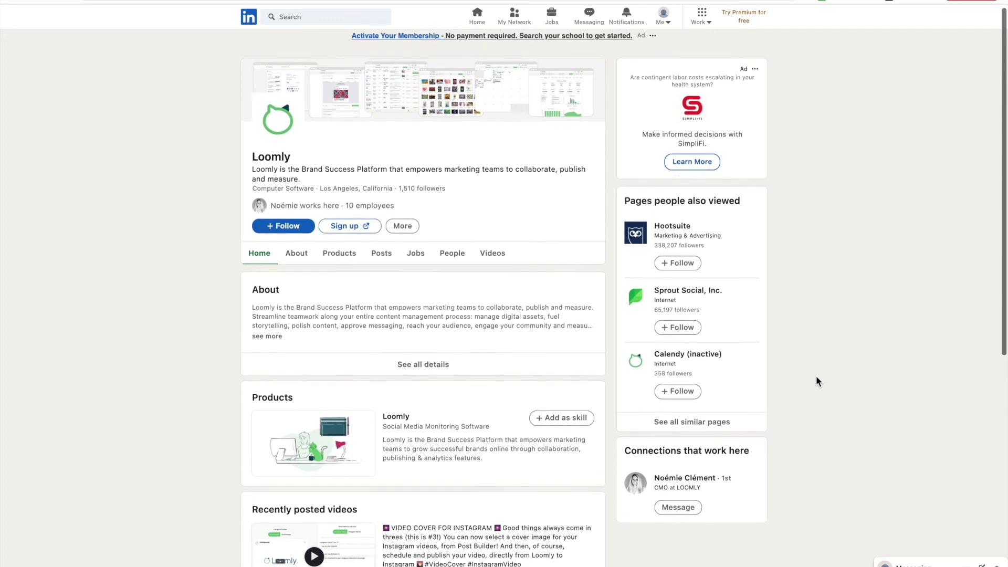
pyautogui.scroll(1, 816, 378)
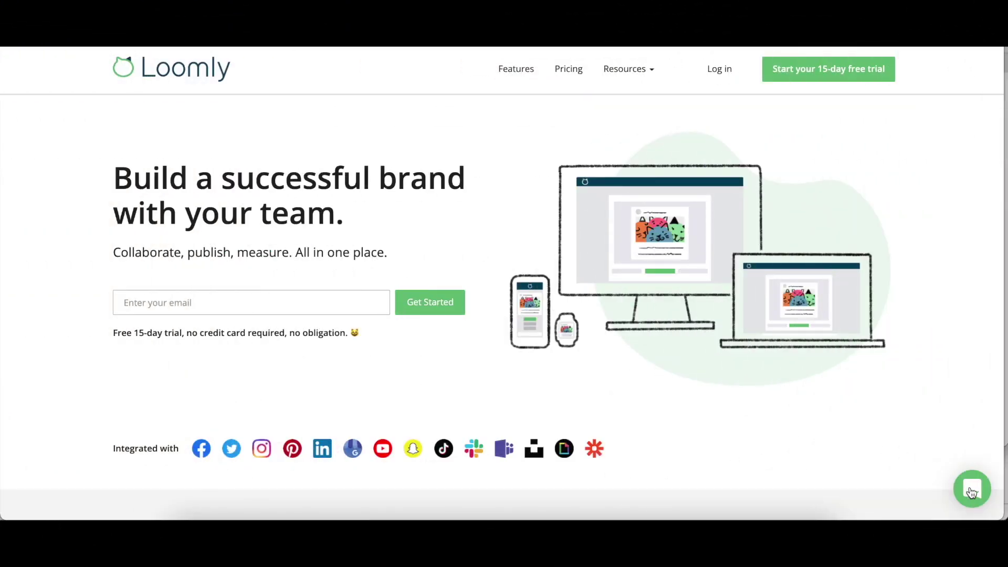
# Open a new message to Loomly support and write 'Hi!' without sending it
pyautogui.click(972, 493)
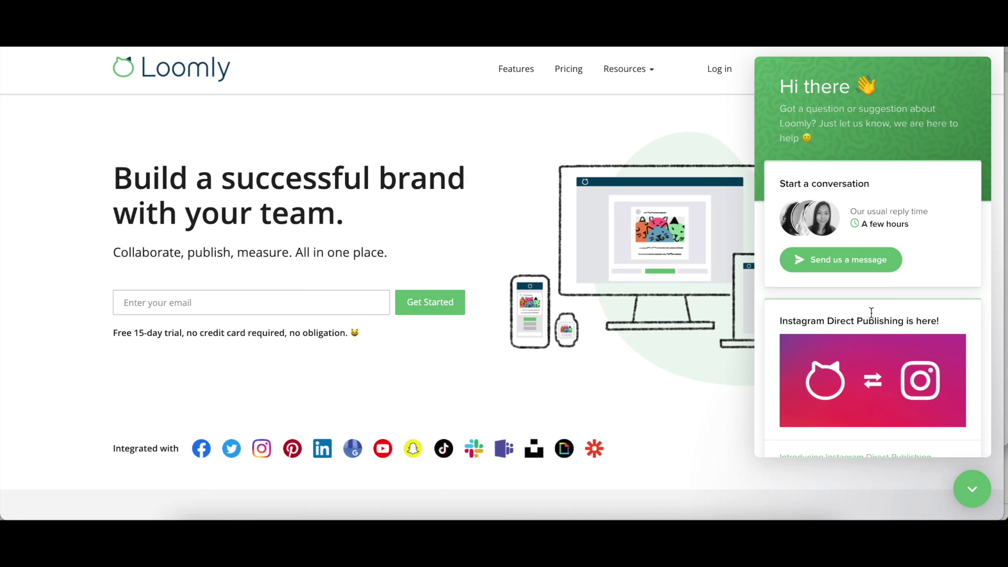
pyautogui.click(856, 262)
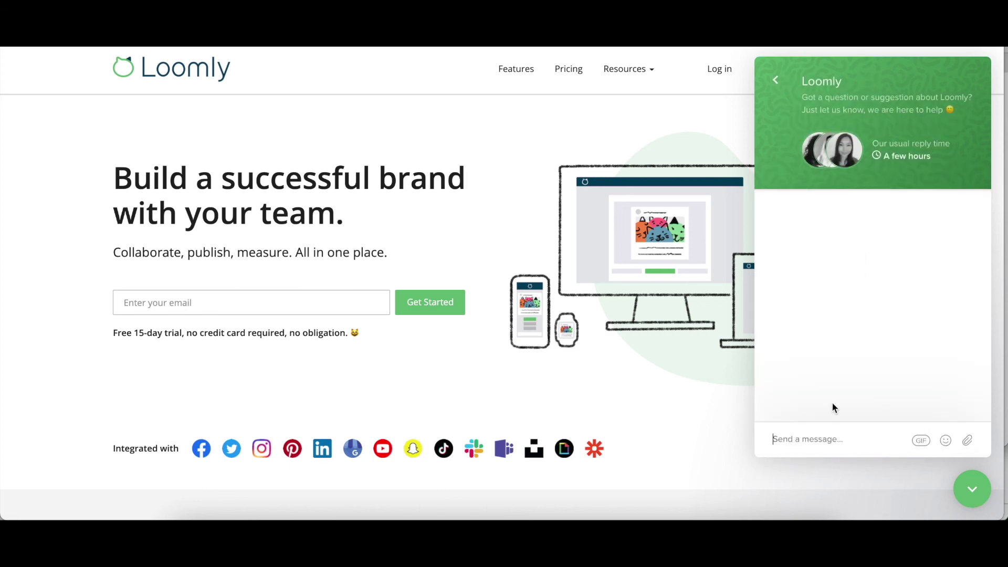
pyautogui.write('Hi!')
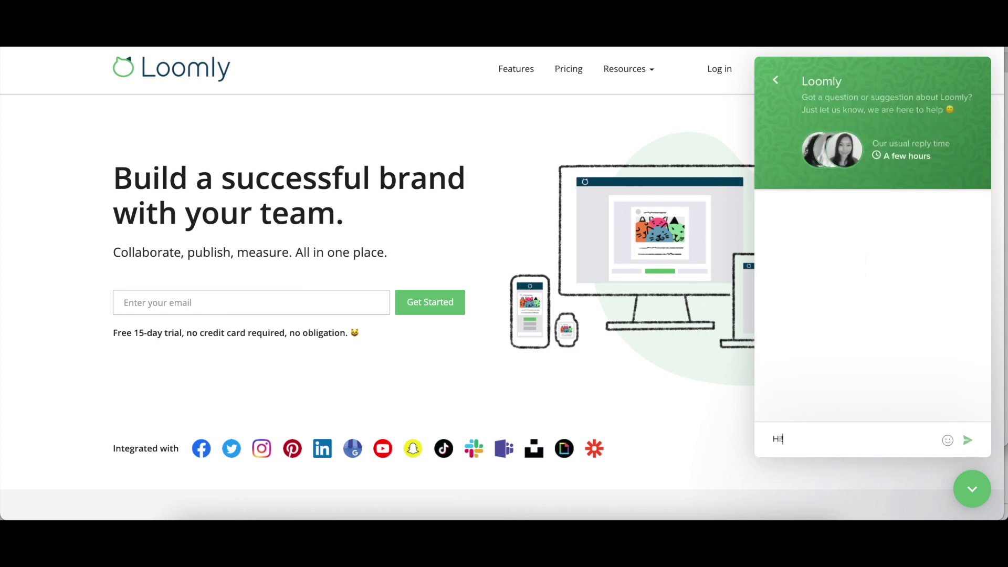